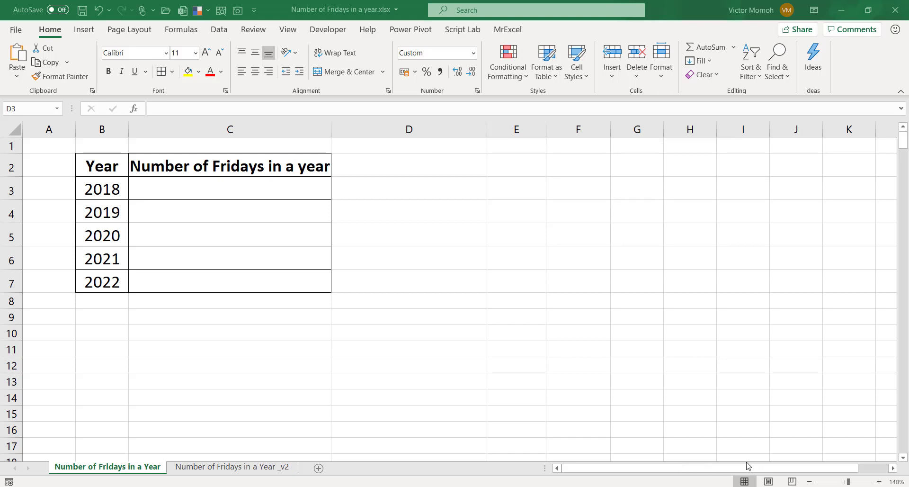
Step: Enter the formula =DATE(B3,1,1) in cell D3, using the 2018 year cell as the year
click(391, 189)
text(=dat)
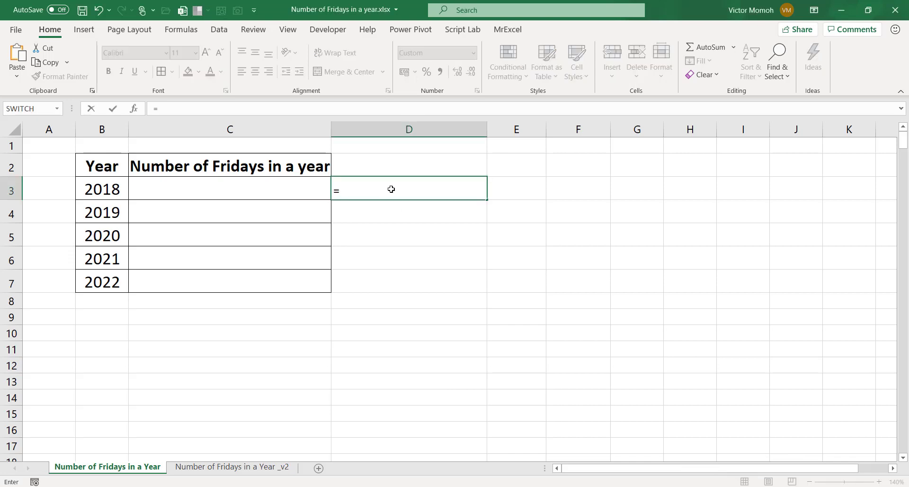
text(e()
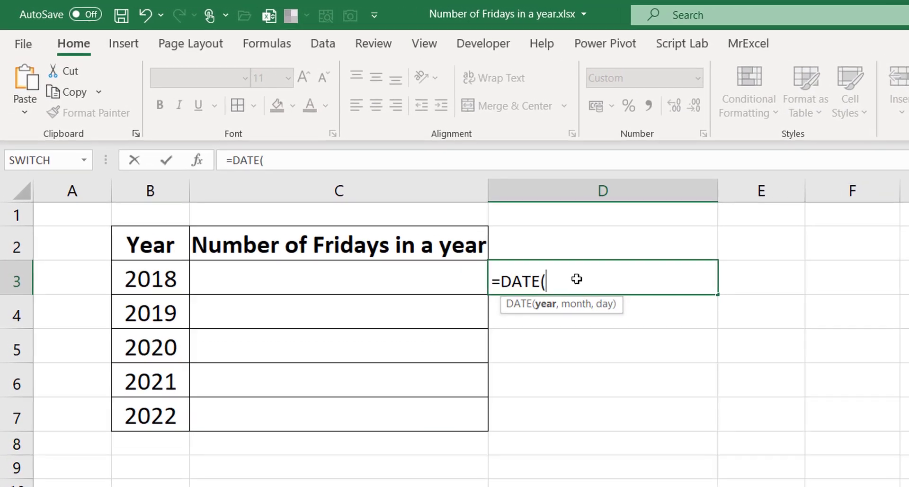
click(158, 284)
text(,1,)
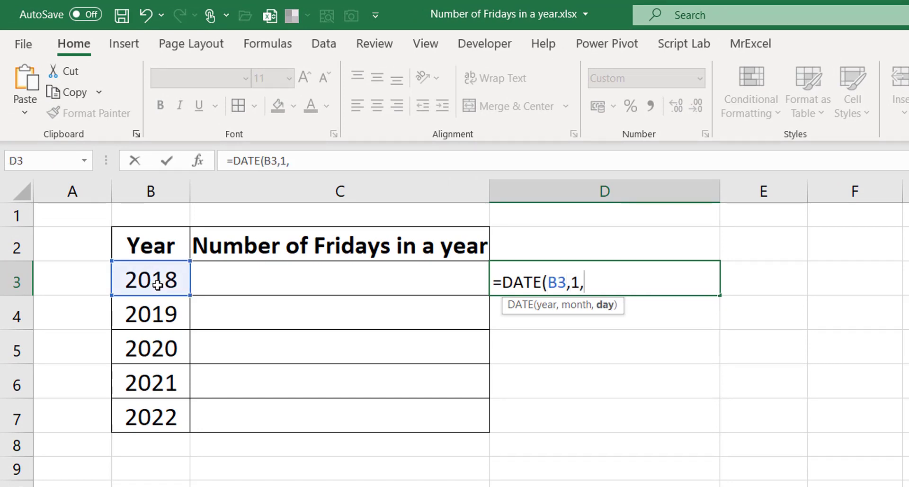
text(1))
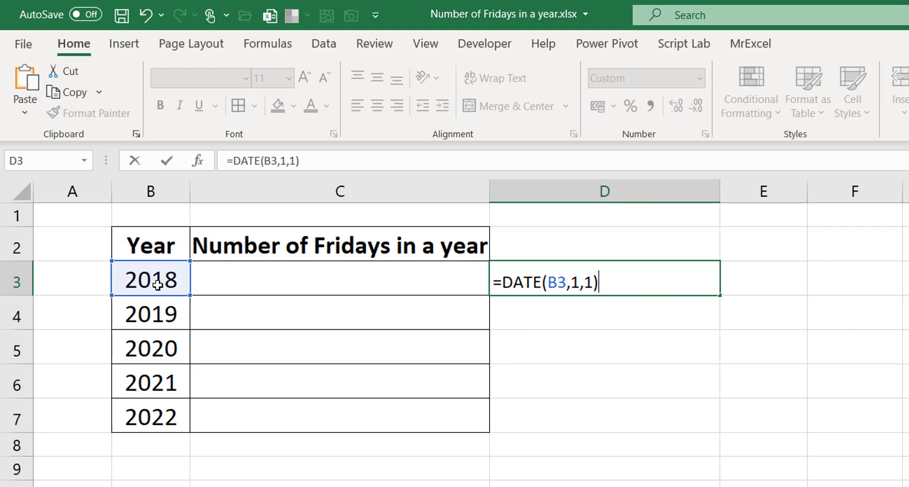
key(ctrl+Return)
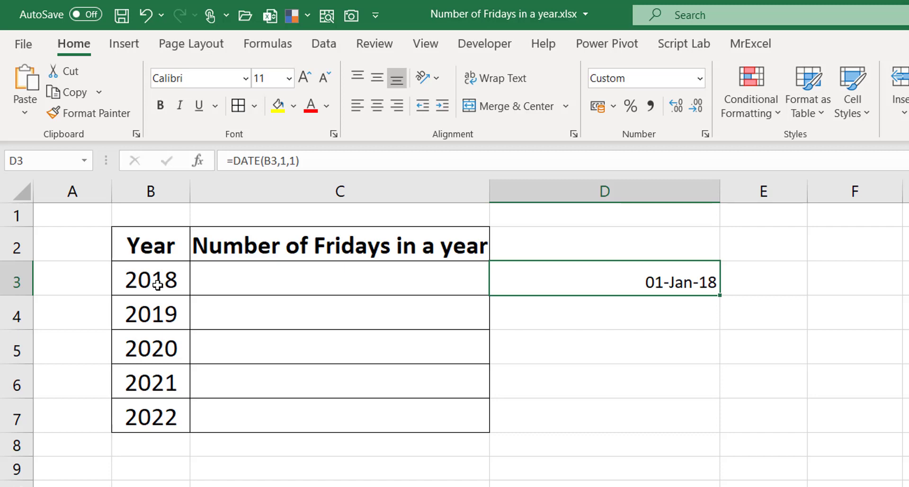
Step: Change the day argument of the DATE formula in D3 to 32
click(299, 161)
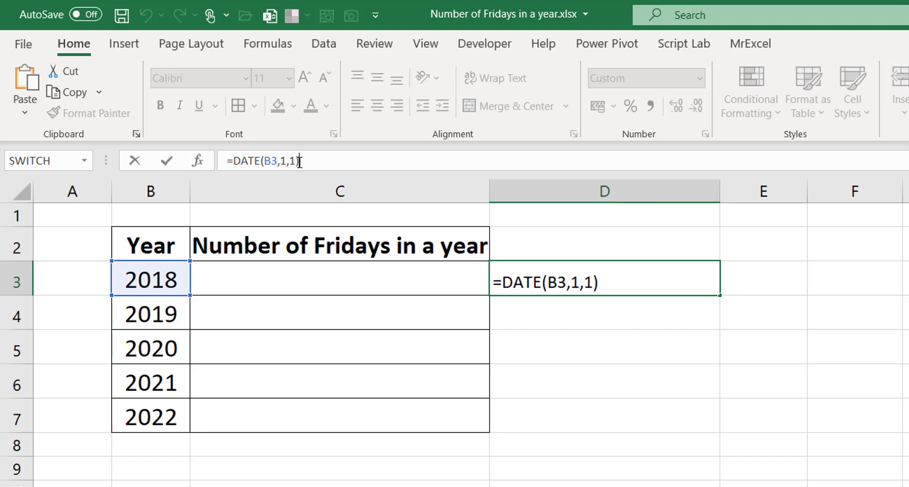
key(BackSpace)
key(BackSpace)
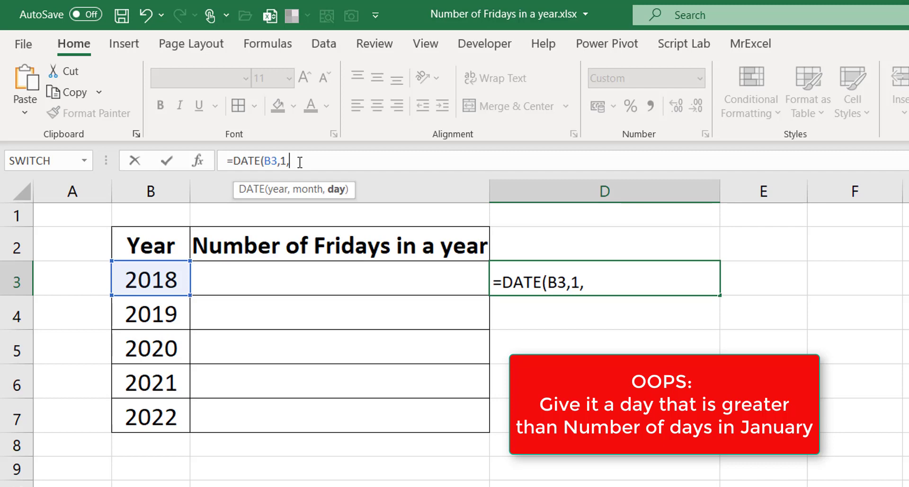
text(32)
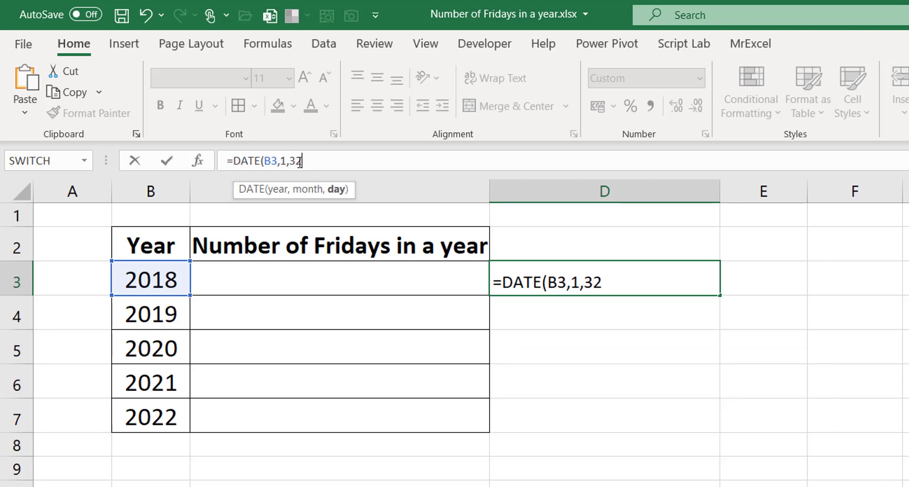
text())
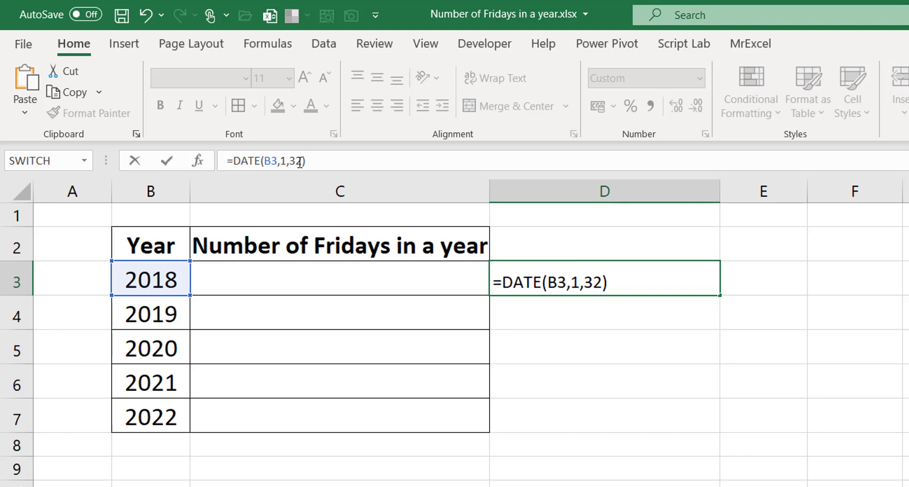
key(ctrl+Return)
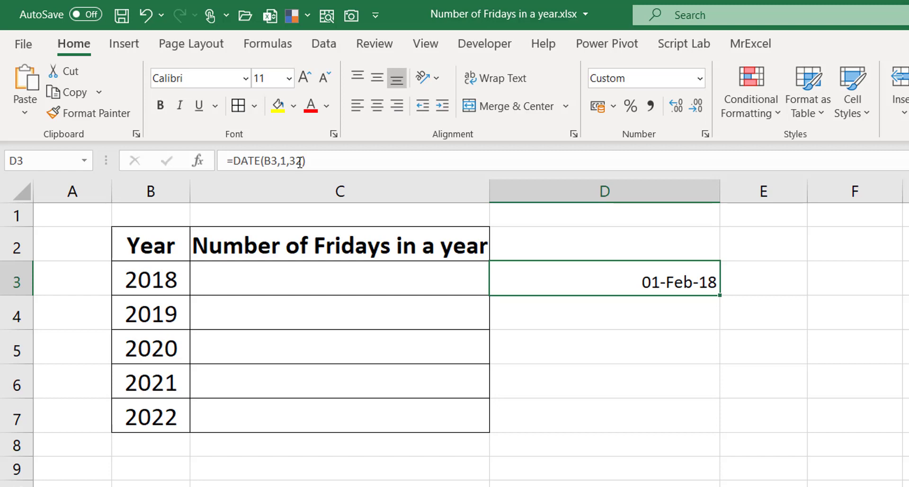
Step: Replace the day argument in D3 with SEQUENCE(365), making the formula =DATE(B3,1,SEQUENCE(365)), and check both ends of the date list
click(326, 155)
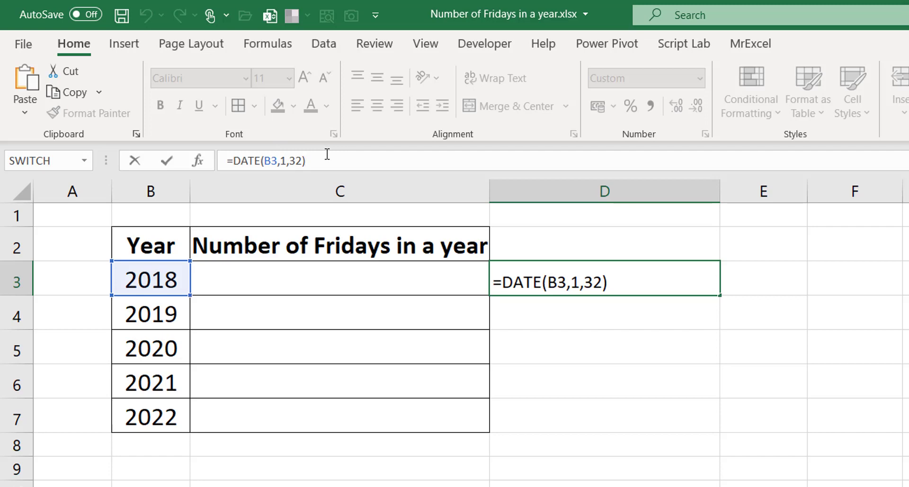
key(BackSpace)
key(BackSpace)
key(BackSpace)
text(seq)
key(Tab)
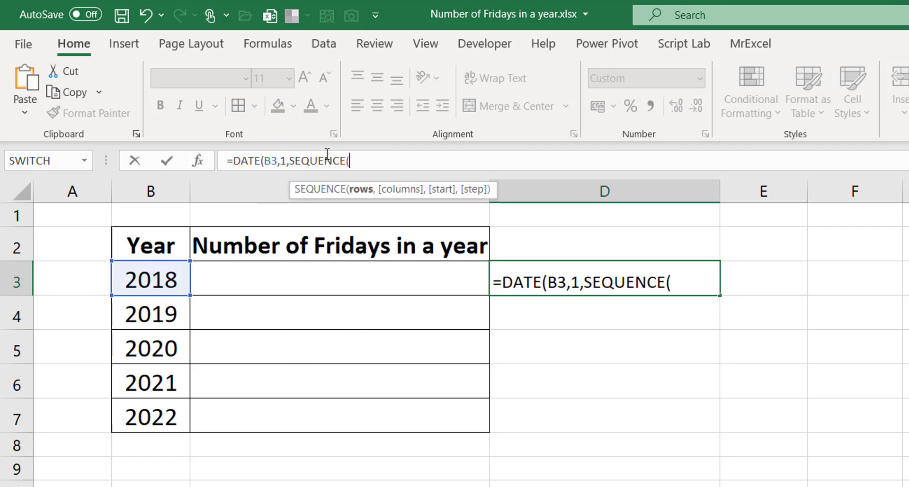
text(365)
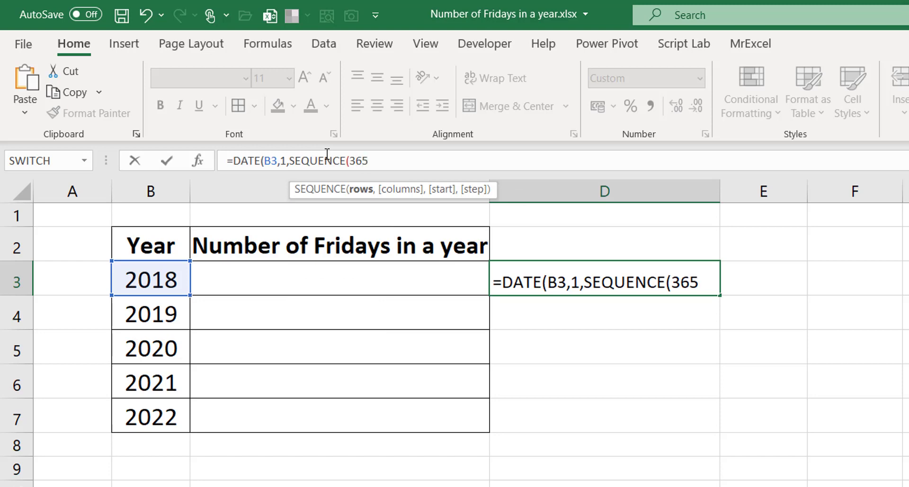
text()))
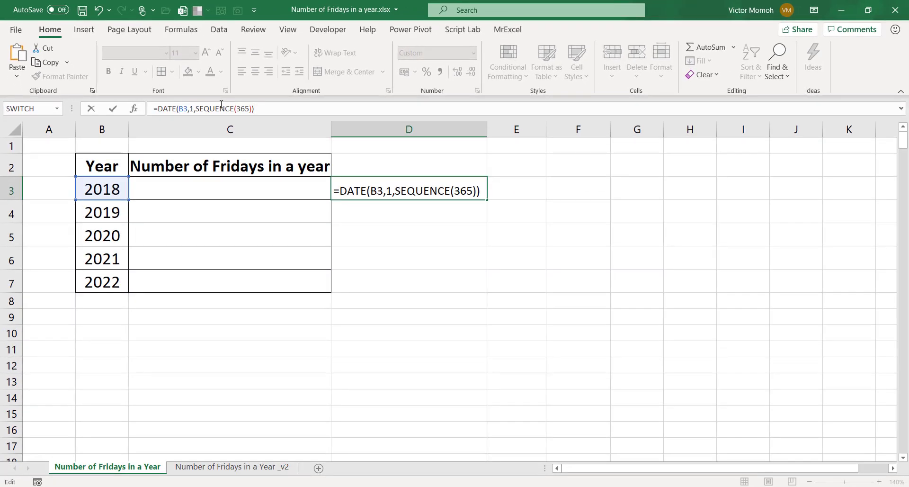
key(ctrl+Return)
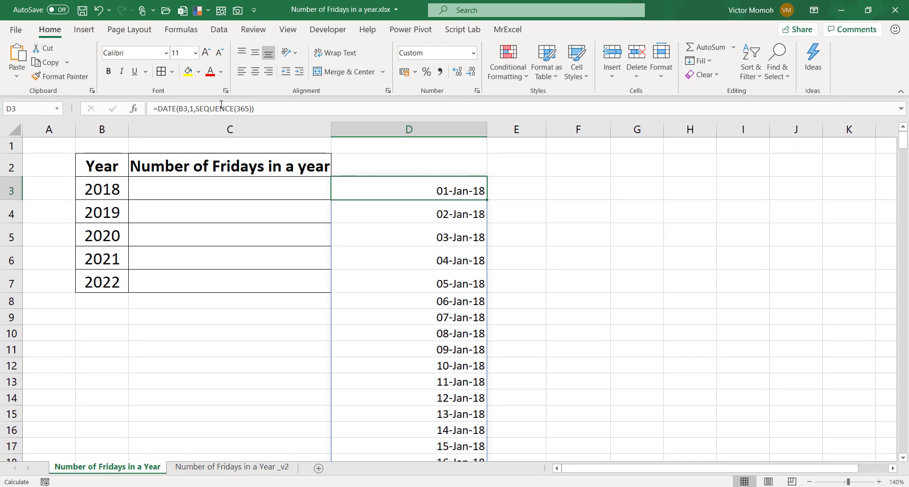
key(ctrl+Down)
key(ctrl+Up)
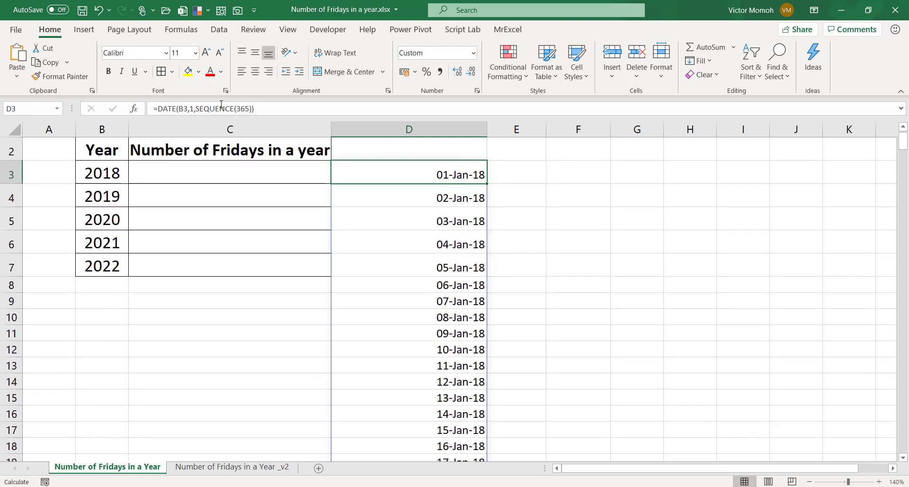
Step: Enter =WEEKDAY(D3)=6 in cell E3 and fill it down alongside all the dates
click(511, 172)
text(=week)
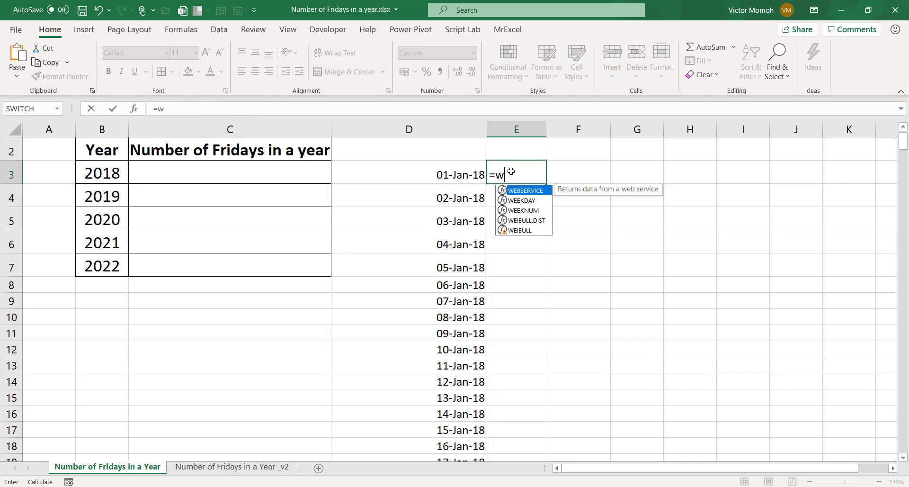
key(Tab)
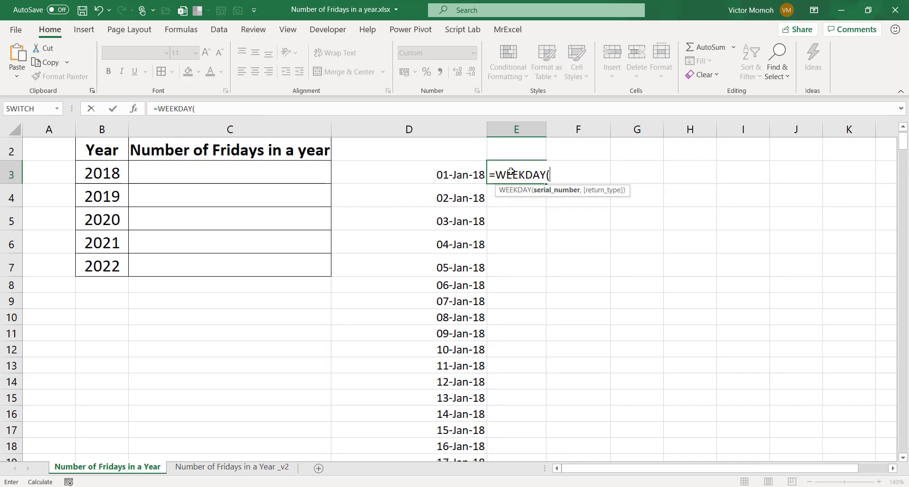
key(Left)
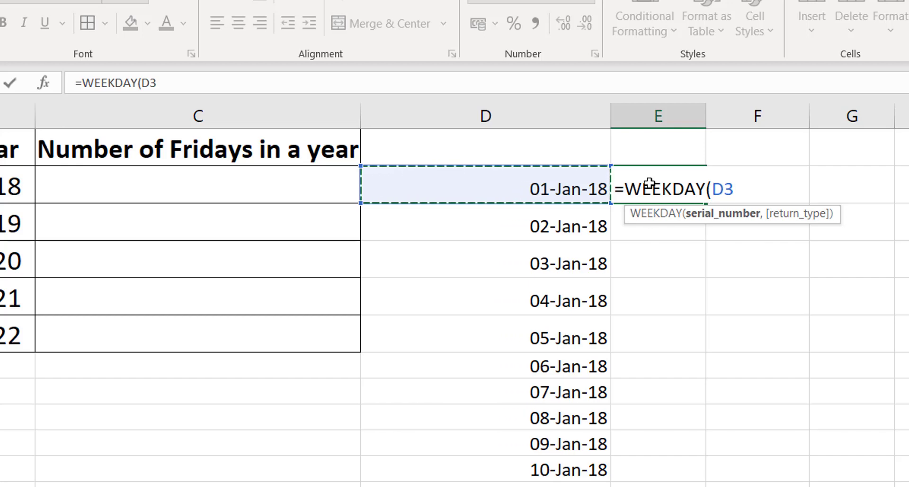
text())
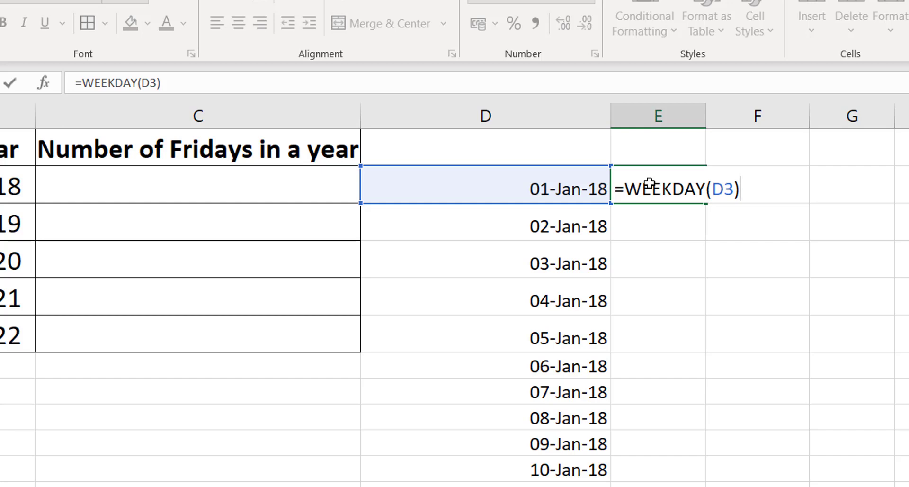
text(=6)
key(ctrl+Return)
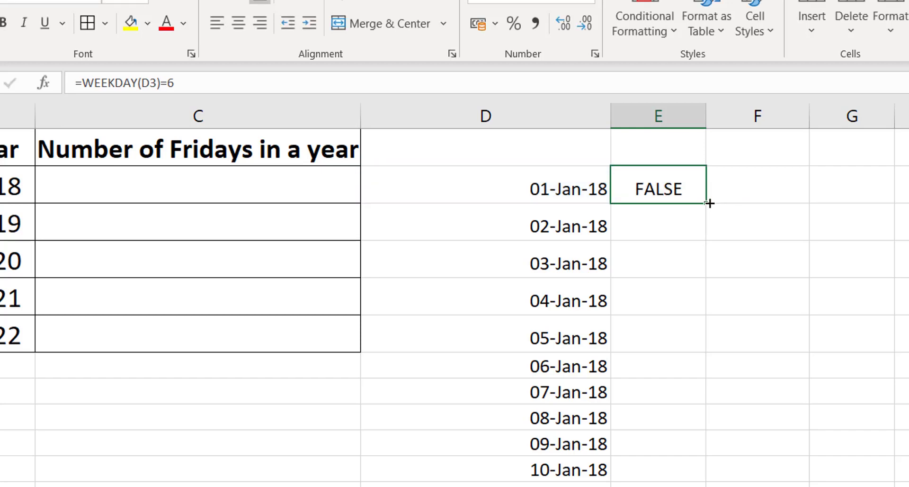
double_click(709, 201)
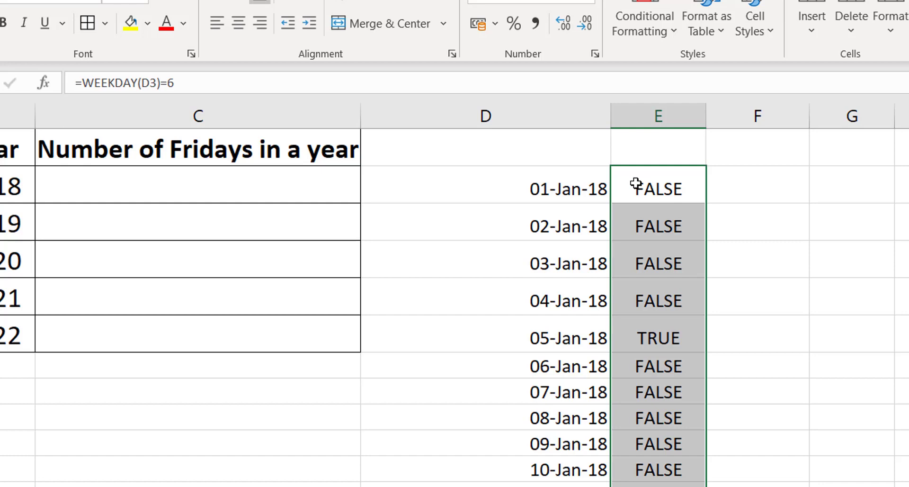
Step: Edit the Friday test in E3 to =0+(WEEKDAY(D3)=6) so that it returns a number
click(636, 184)
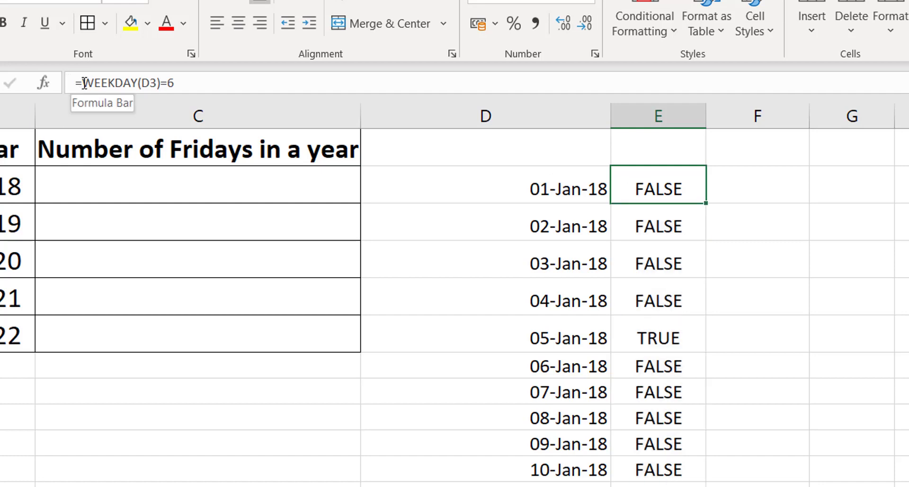
click(84, 83)
text(1*()
key(BackSpace)
key(BackSpace)
key(BackSpace)
text(0)
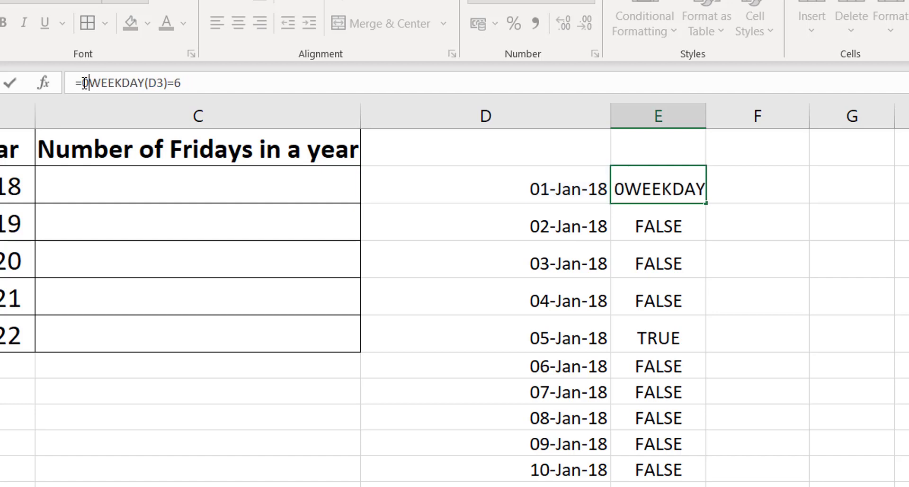
text(+()
click(194, 83)
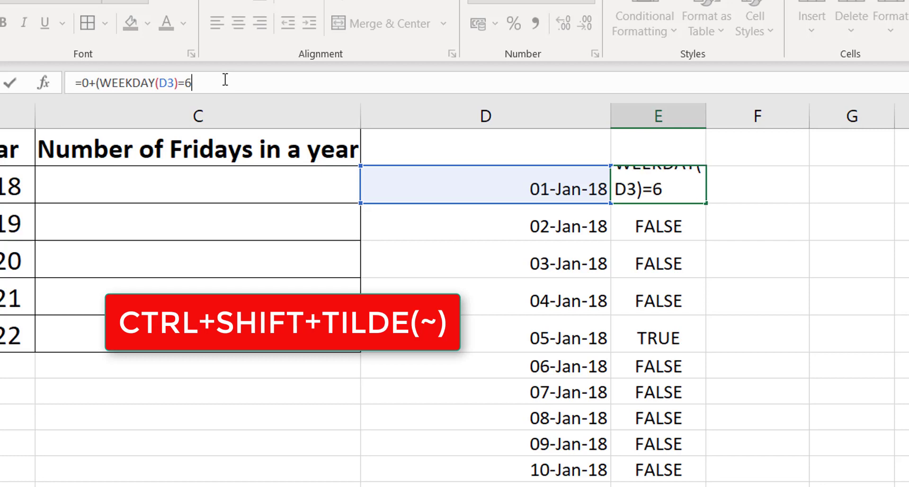
text())
key(ctrl+Return)
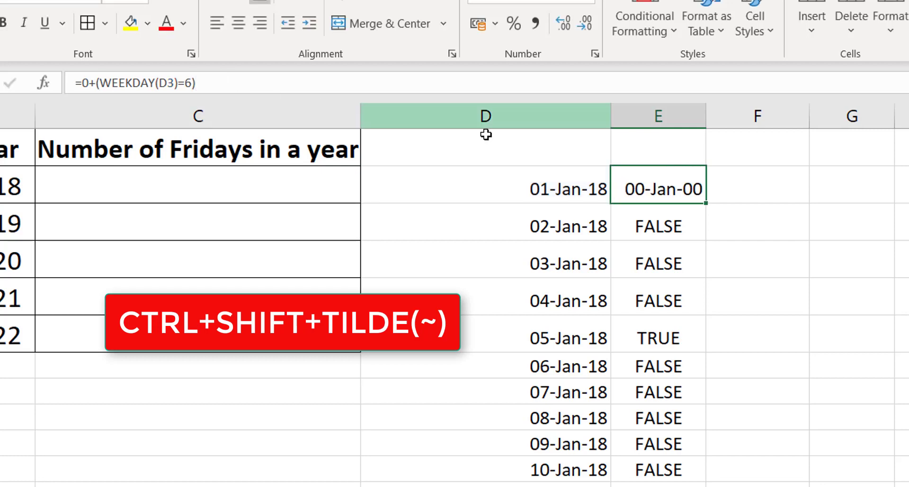
Step: Fill the revised E3 formula down beside the dates and apply the General number format to the filled cells
double_click(707, 202)
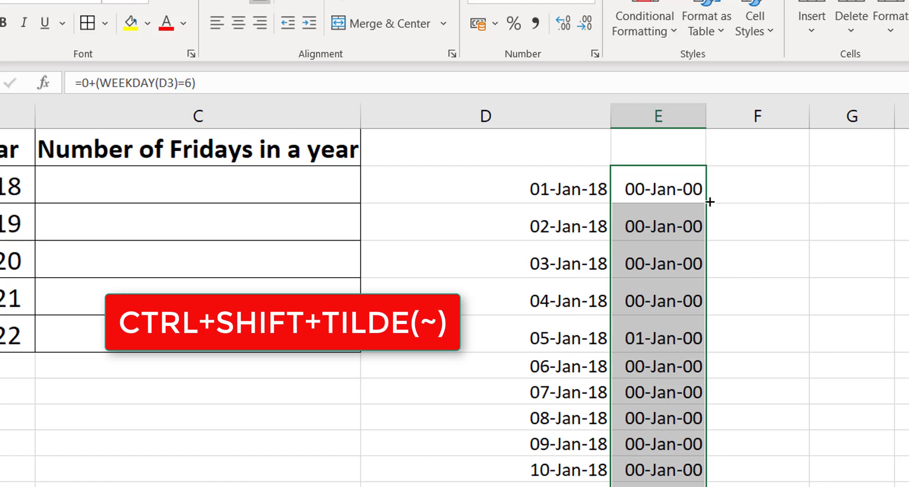
key(ctrl+shift+asciitilde)
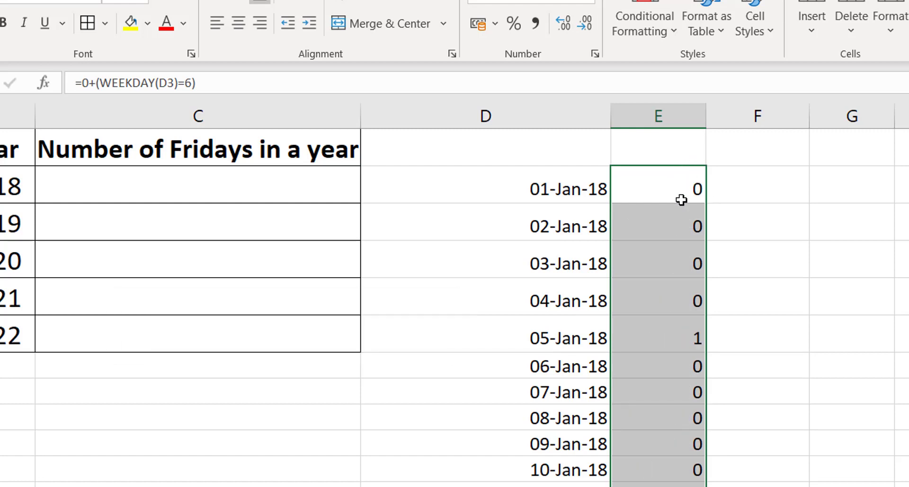
Step: Total the Friday flags with =SUM(E3:E367) in cell E368, directly below the last flag
click(679, 254)
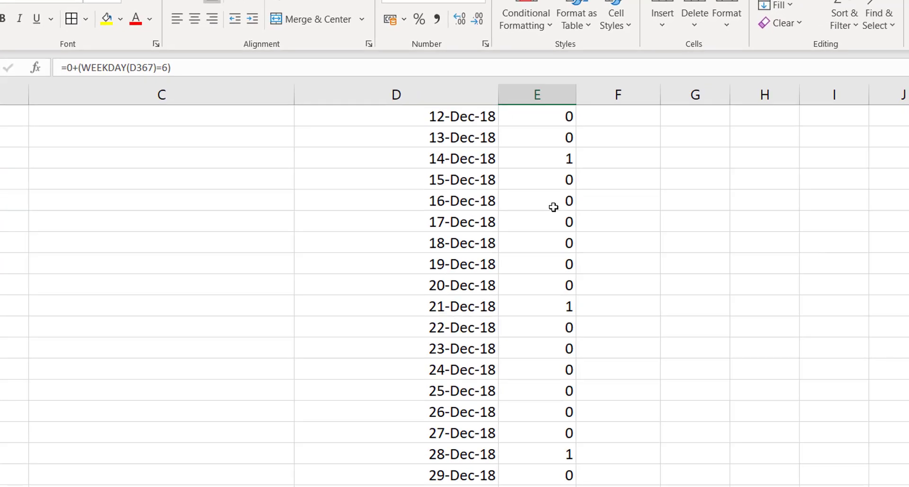
key(Down)
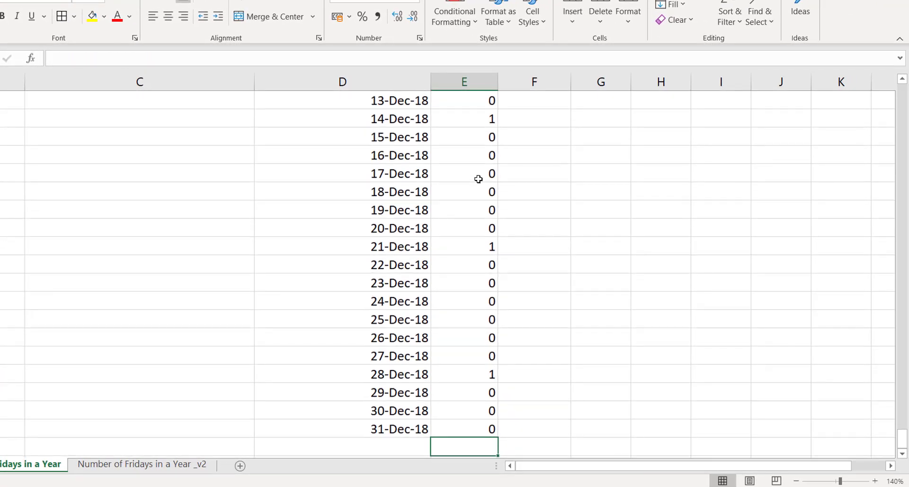
key(alt+equal)
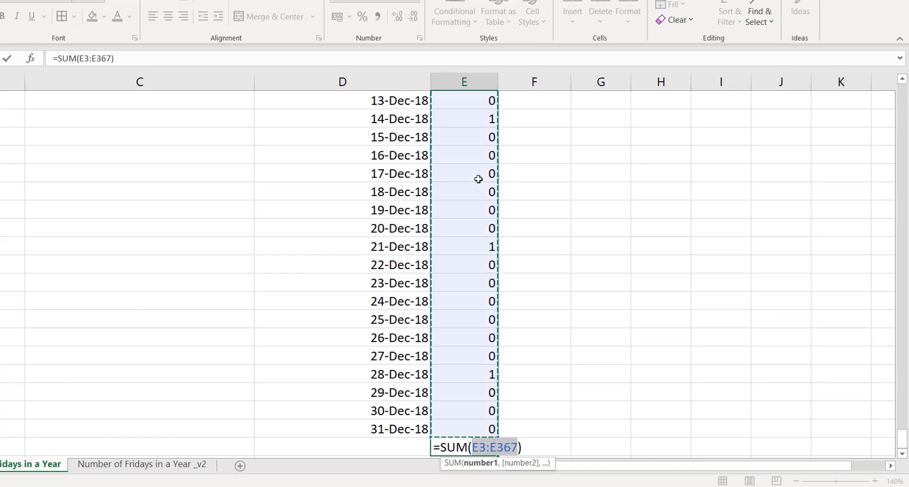
key(alt+equal)
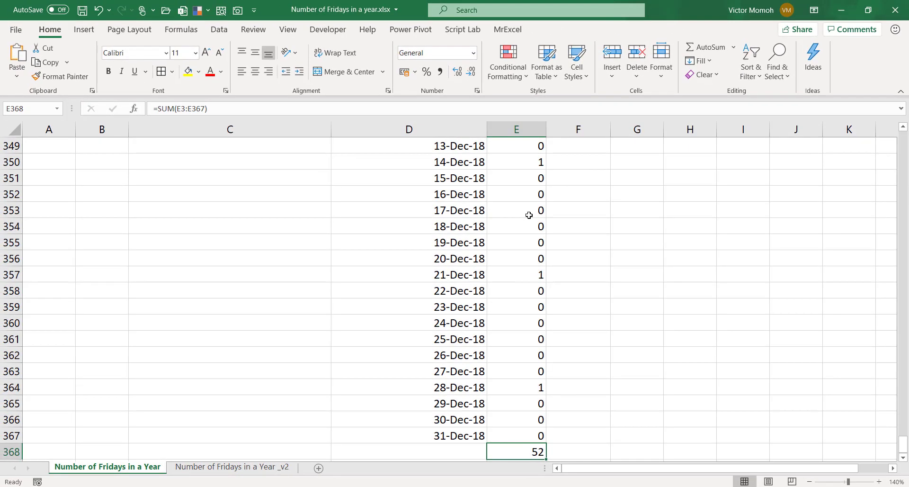
Step: Delete columns D and E that hold the 2018 date list, the Friday flags and their total
key(ctrl+Up)
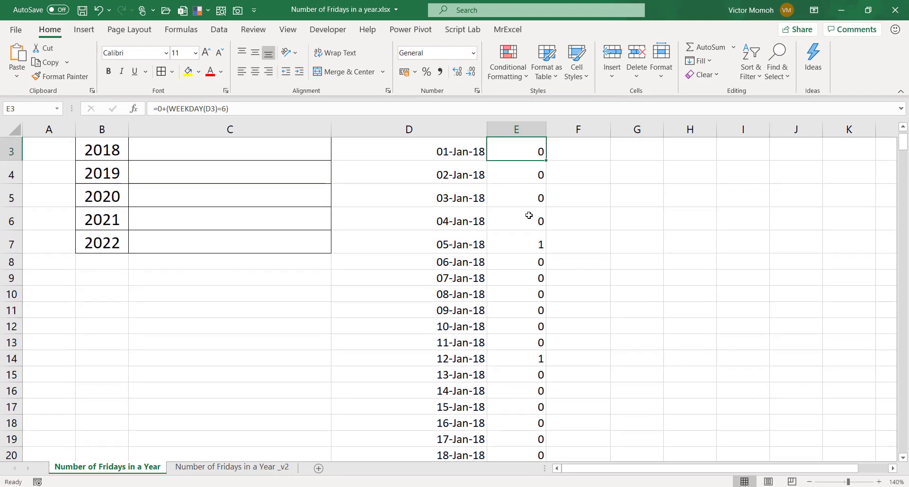
key(ctrl+Up)
key(Left)
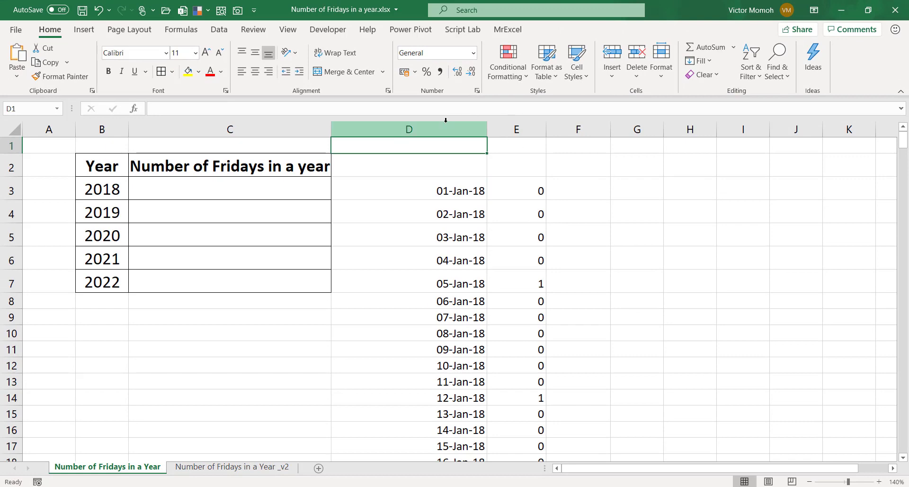
click(446, 123)
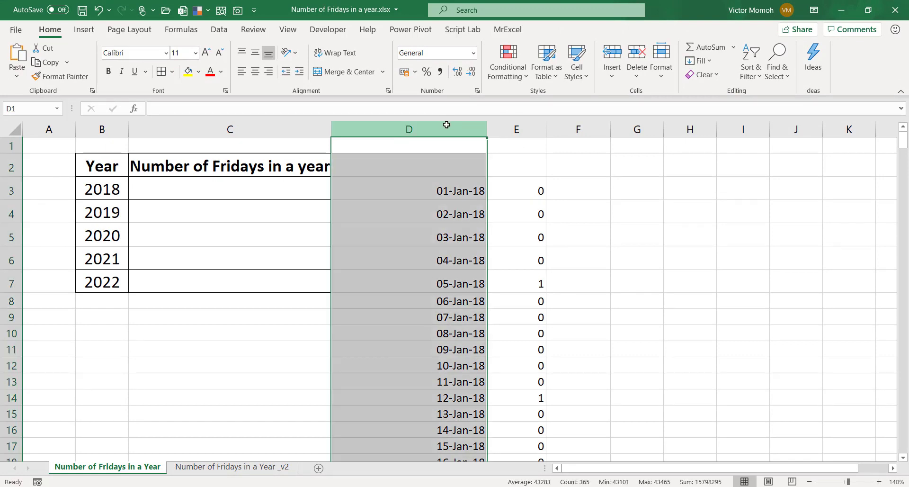
key(shift+Right)
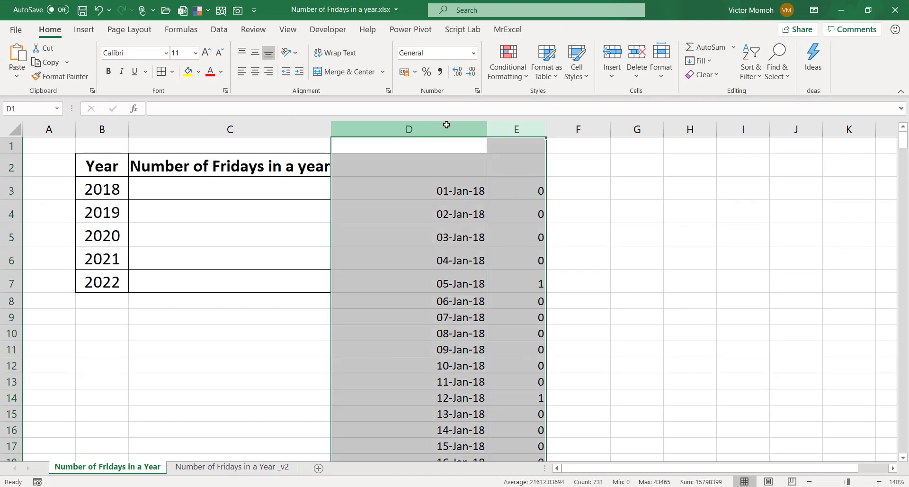
key(ctrl+minus)
Step: Enter =MOD(B3,4) in cell F3 and fill it down to row 7 for all listed years
key(Left)
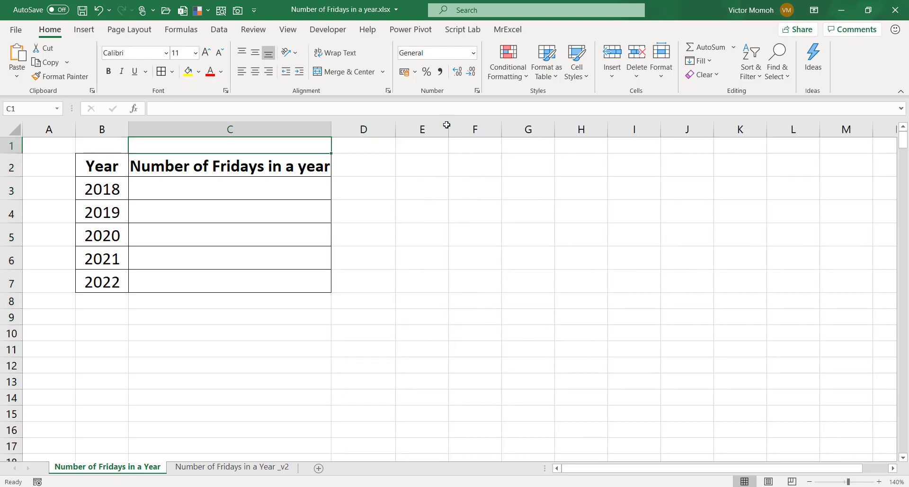
key(Down)
key(Down)
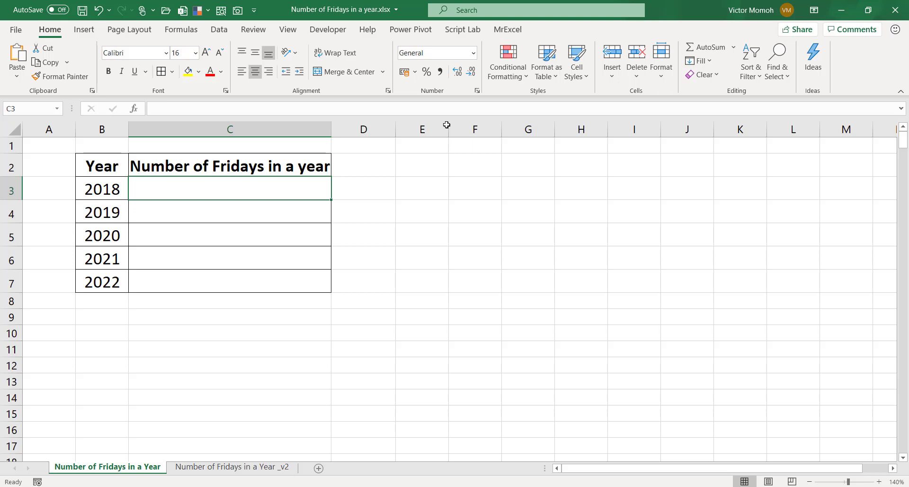
key(Right)
key(Right)
key(Right)
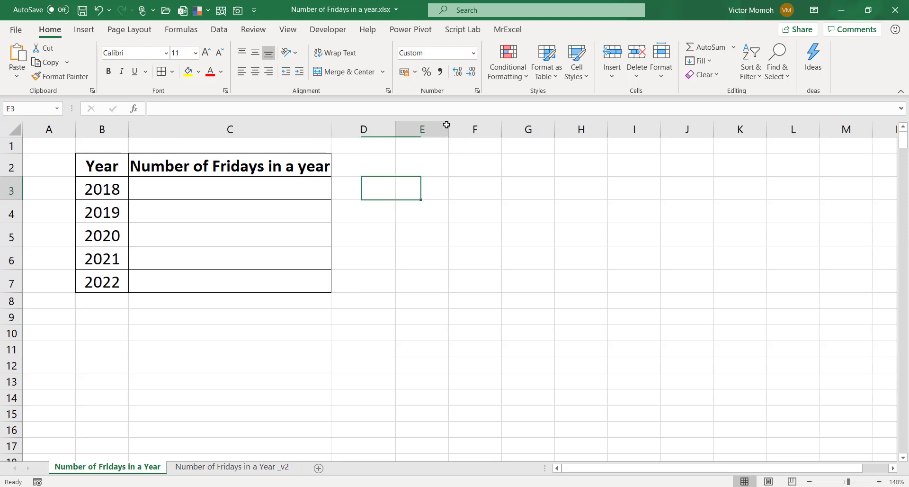
text(=)
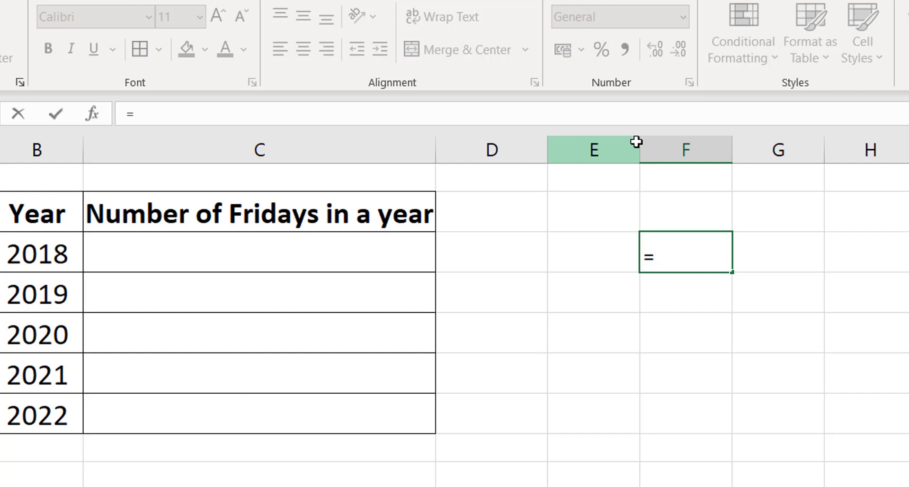
text(mod)
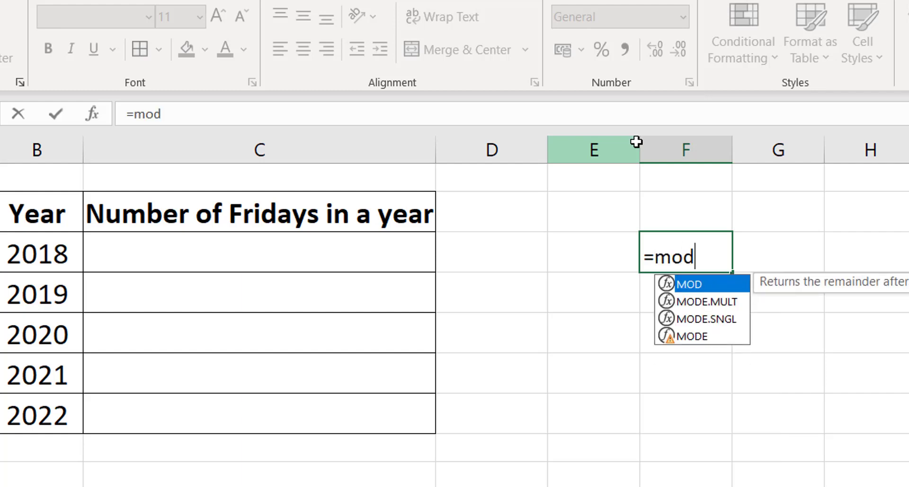
key(Tab)
key(Left)
key(Left)
key(Left)
key(Left)
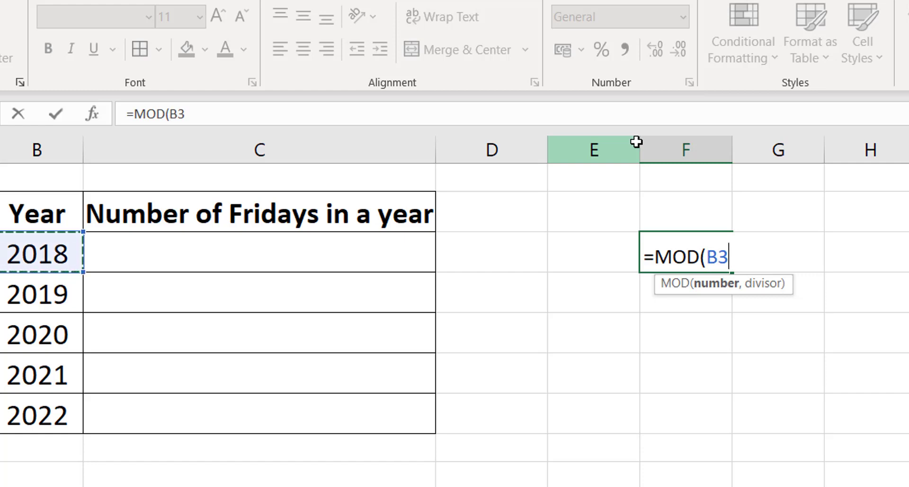
text(,4))
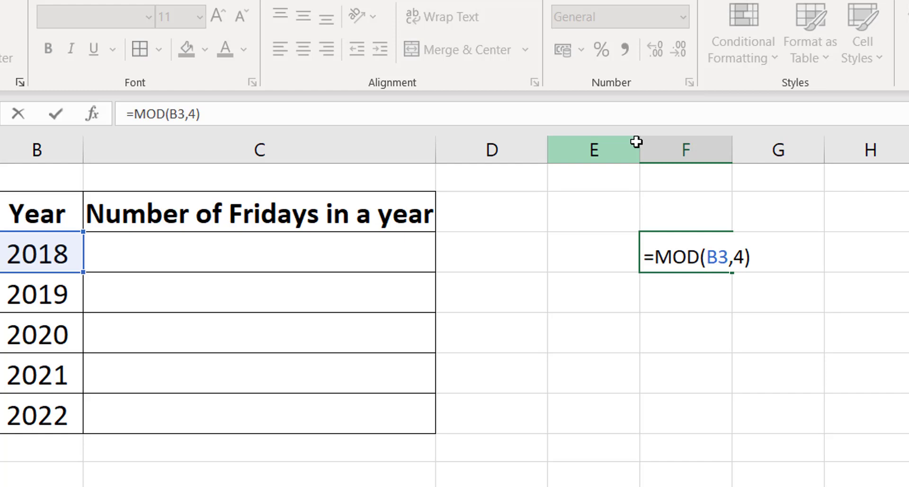
key(ctrl+Return)
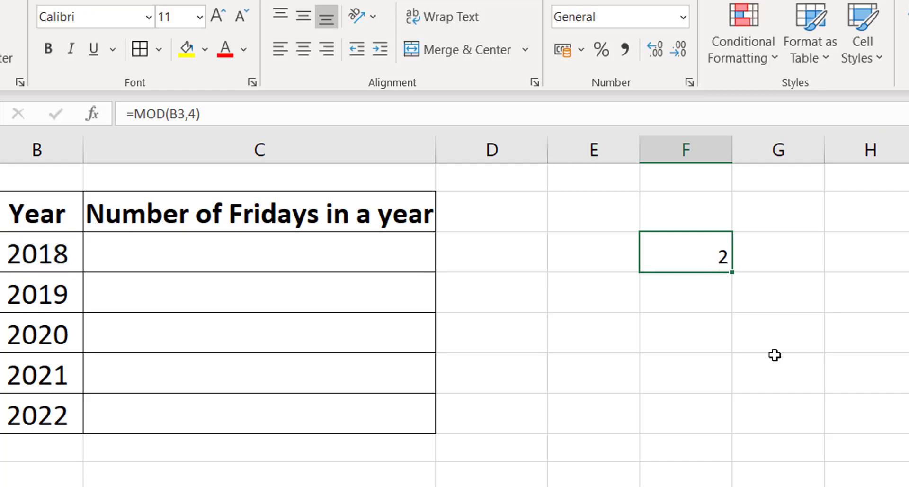
drag(733, 275, 734, 425)
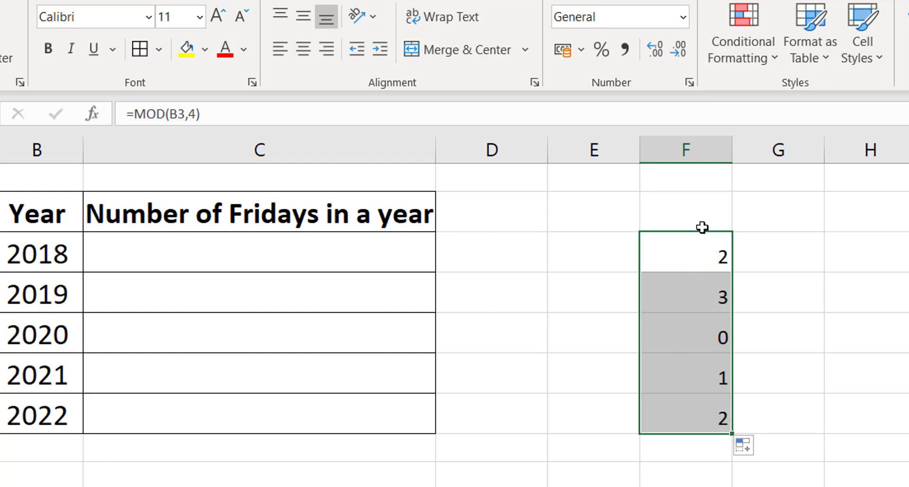
Step: Change the formula in F3 to =(MOD(B3,4)=0)+365 and fill it down through row 7
click(702, 259)
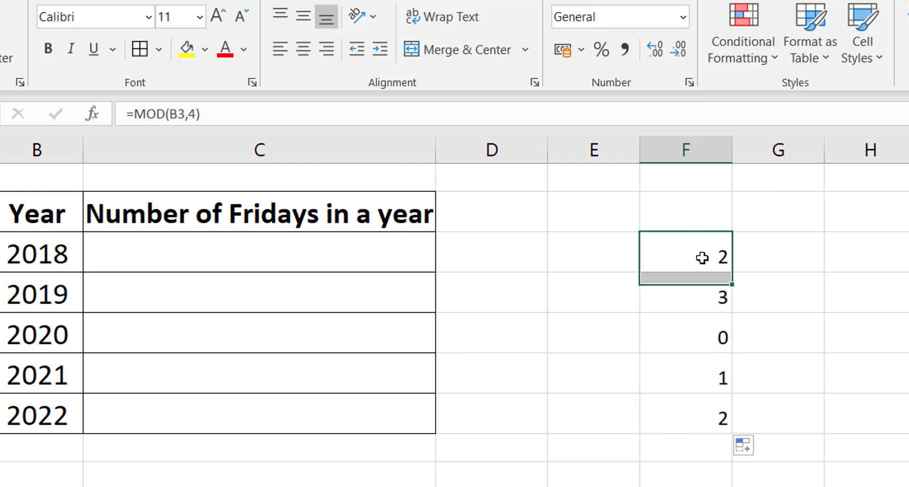
click(136, 113)
text(()
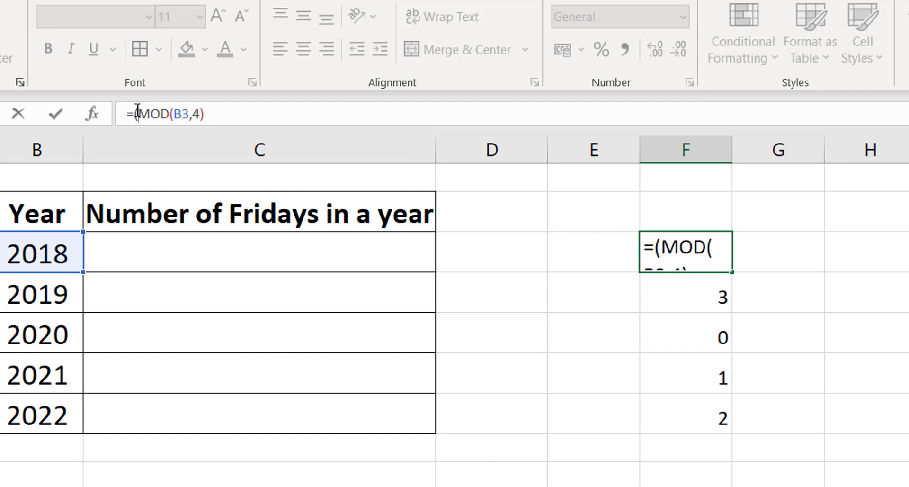
click(237, 118)
text(=0))
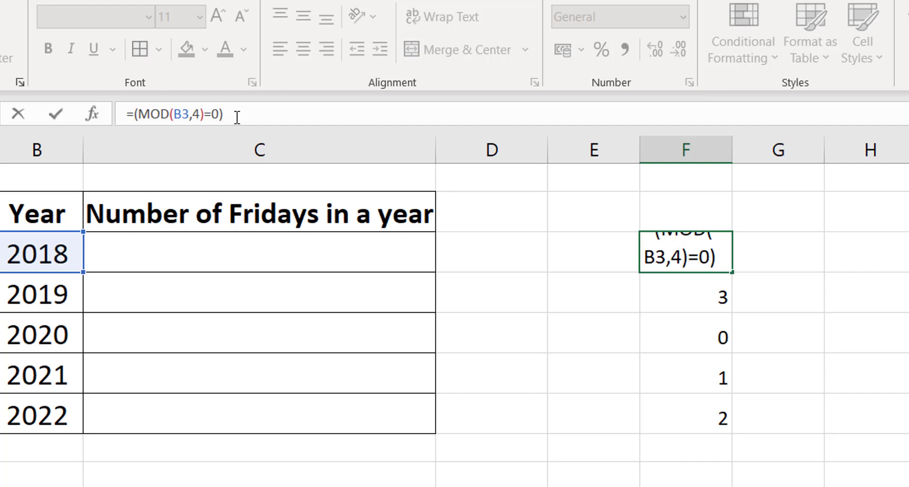
text(+365)
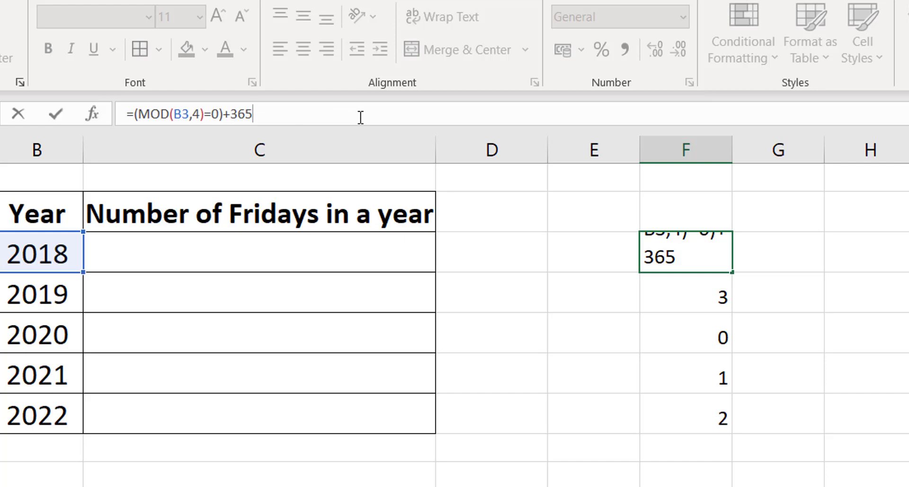
key(ctrl+Return)
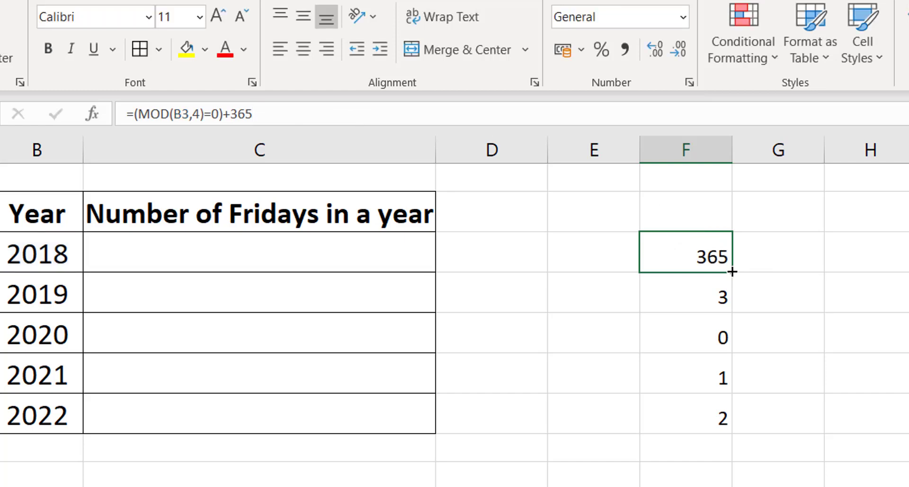
double_click(733, 271)
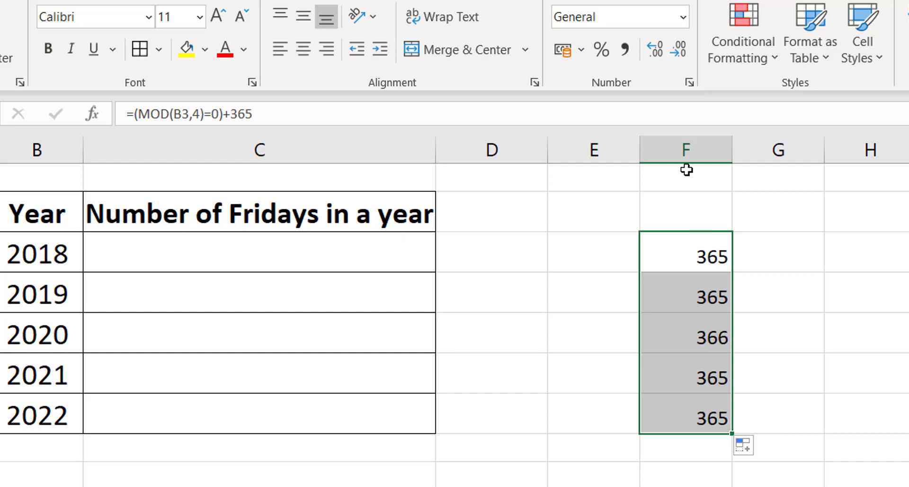
Step: Remove the trial day-count formulas by deleting column F
click(698, 154)
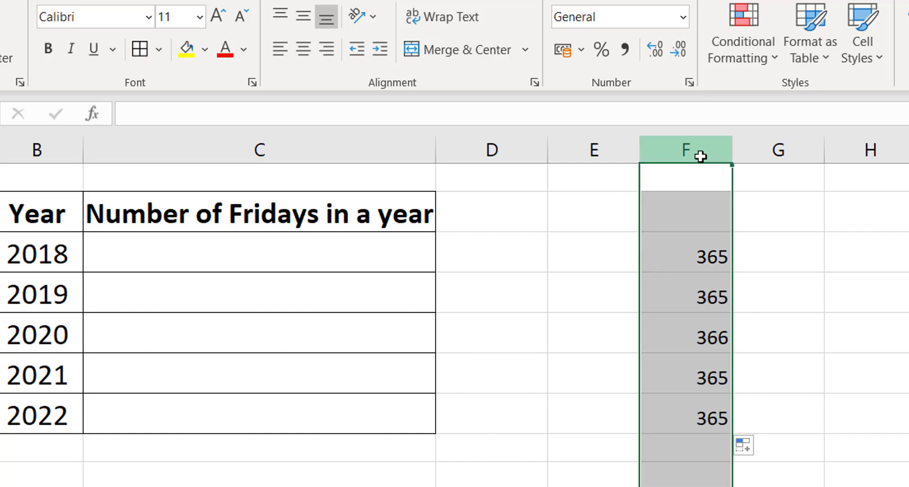
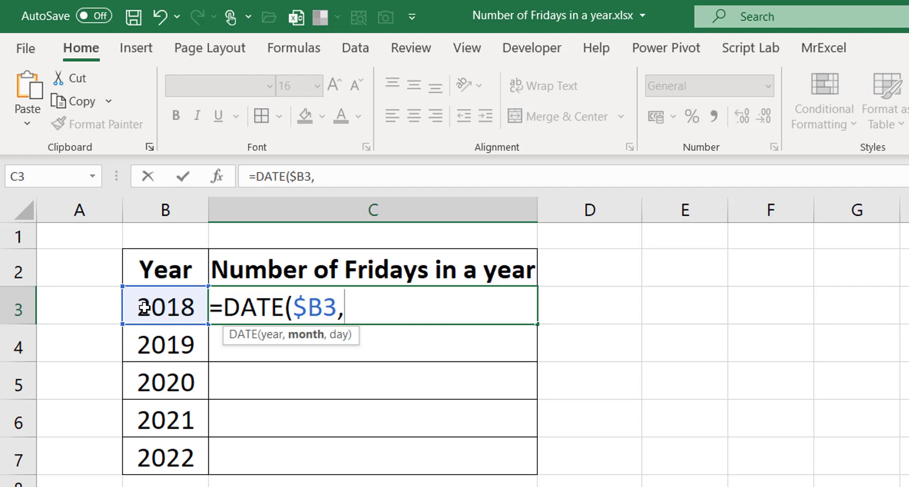
Step: Continue the DATE formula in C3 as =DATE($B3,1,SEQUENCE(365+MOD($B3,4), keeping the year column reference absolute
text(1,sequence)
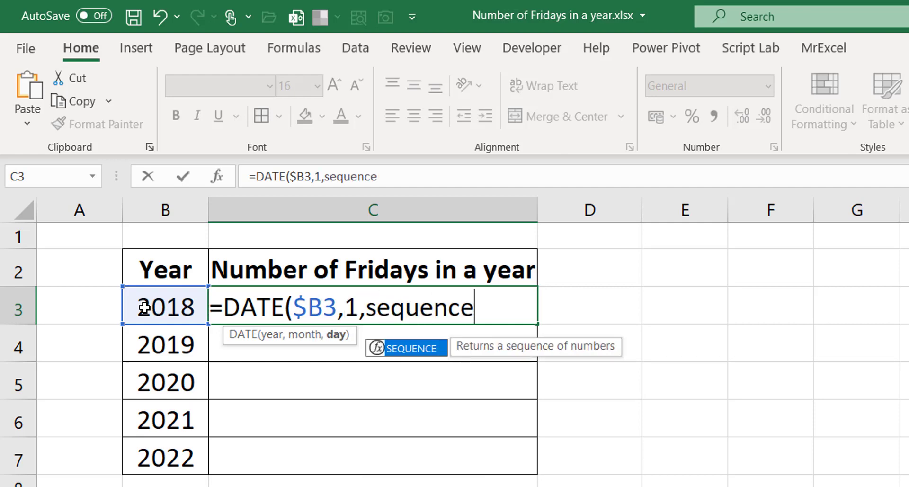
key(Tab)
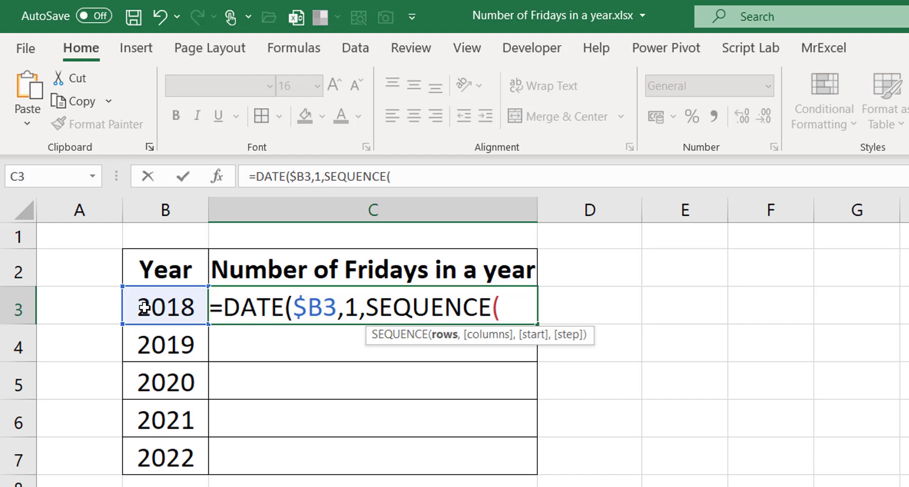
text(365)
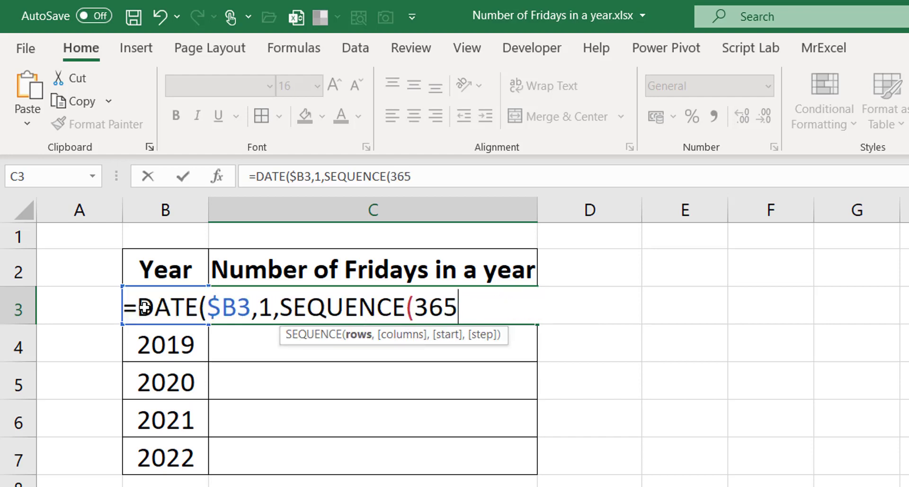
text(+mod)
key(Tab)
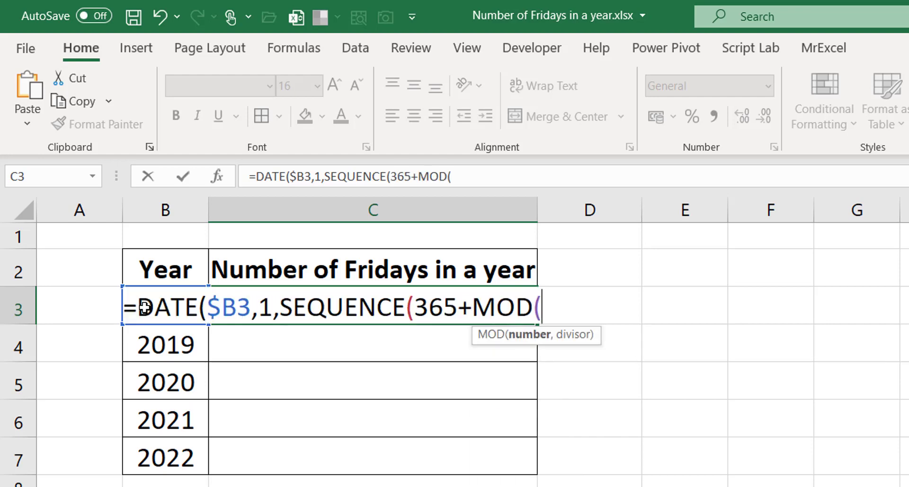
click(152, 353)
key(Up)
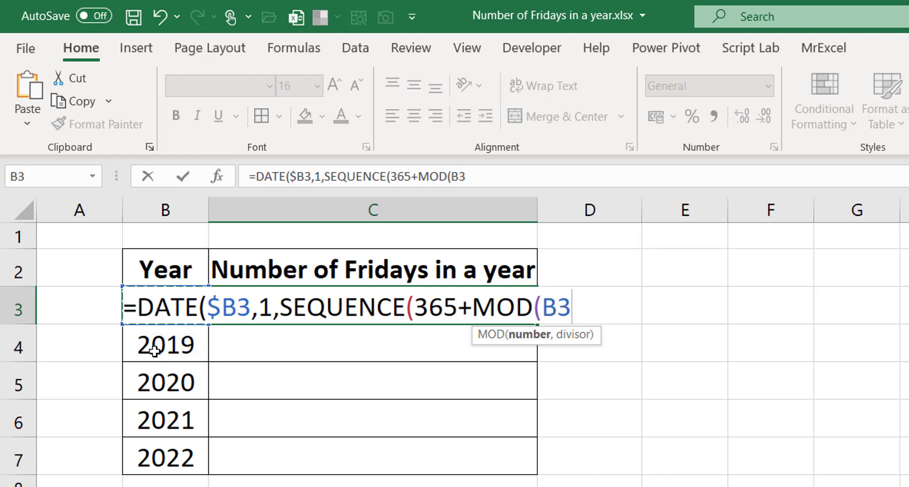
key(F4)
key(F4)
key(F4)
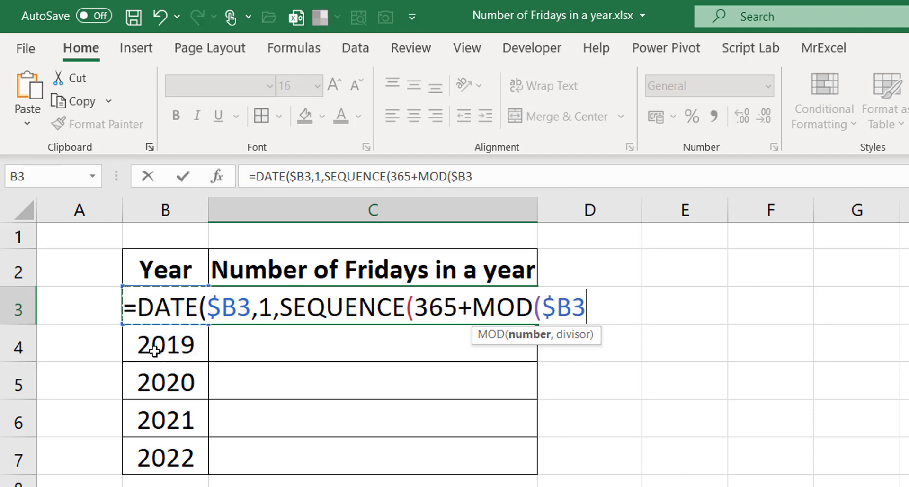
text(,4))
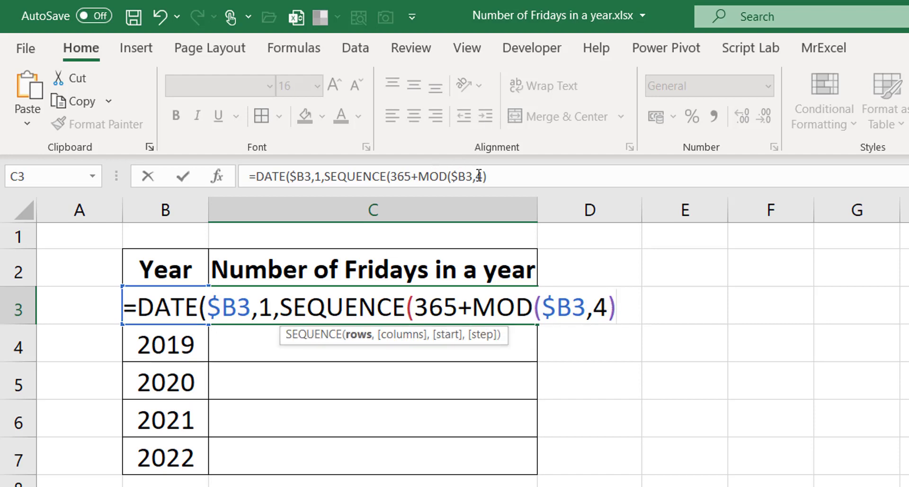
Step: Turn the MOD part into a bracketed zero test, completing C3's formula as =DATE($B3,1,SEQUENCE(365+(MOD($B3,4)=0)))
click(498, 180)
text(=)
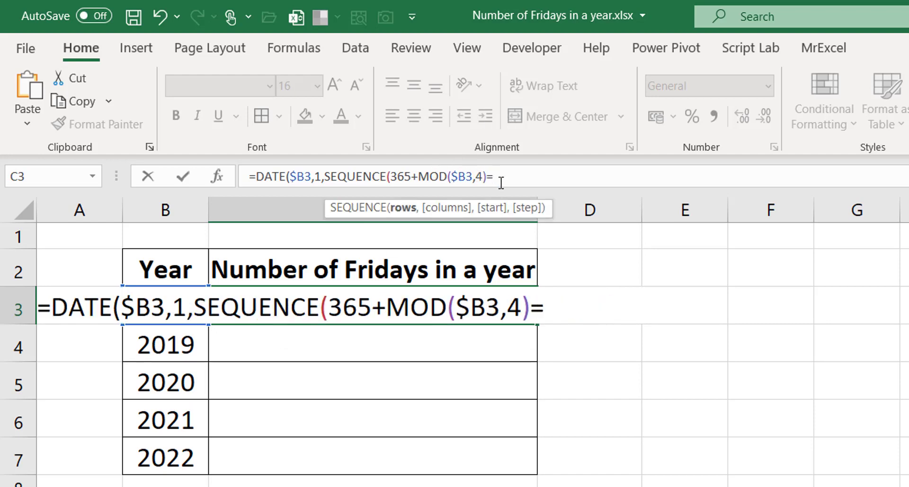
text(0)
click(423, 180)
text(()
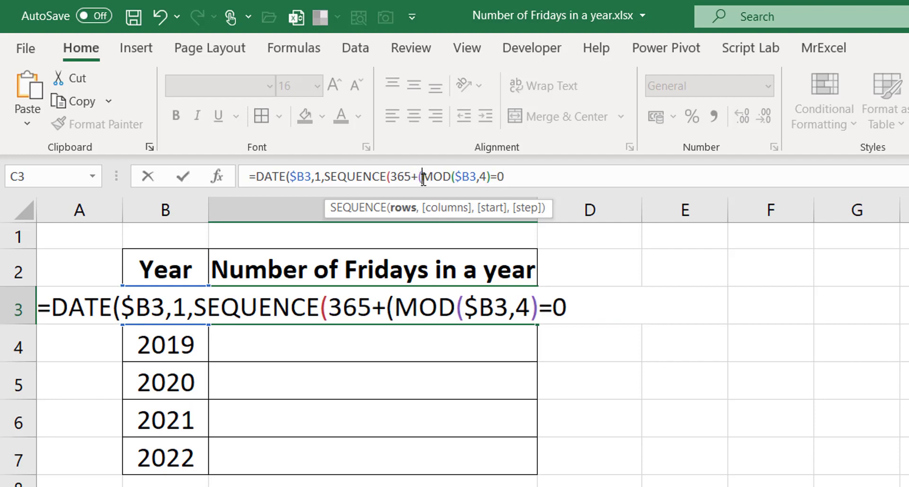
click(535, 179)
text())
text())
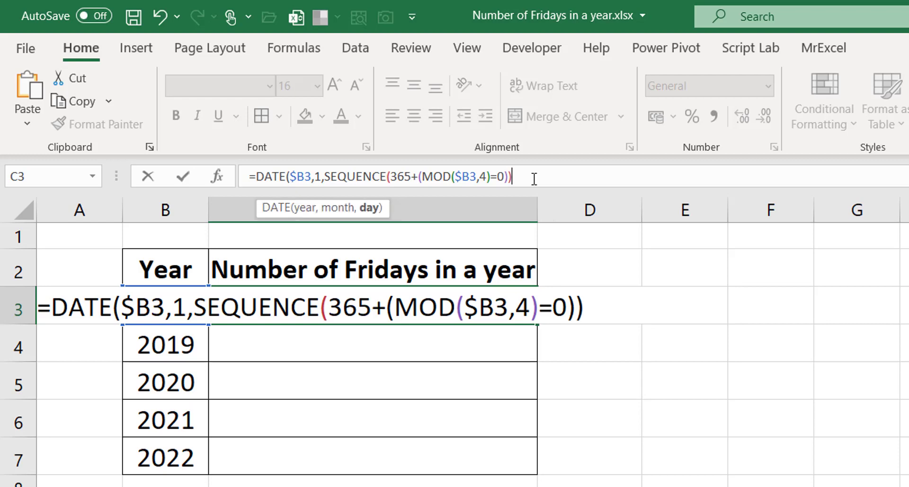
text())
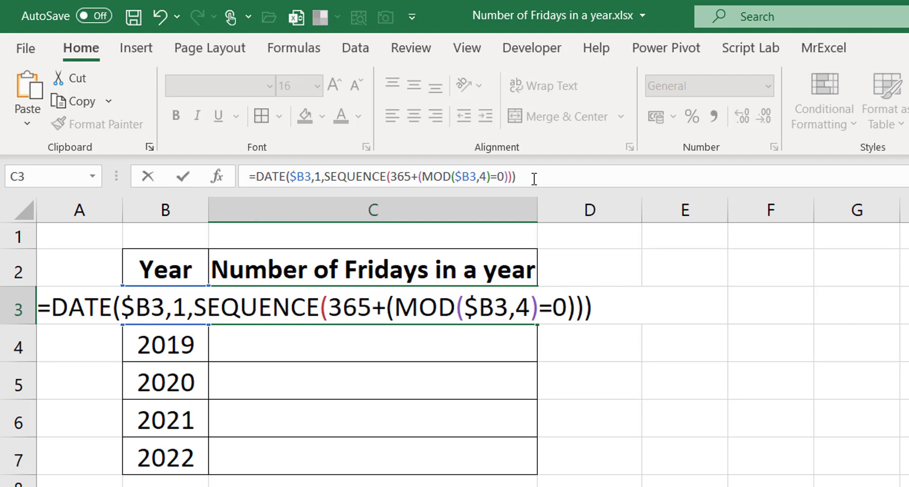
Step: Insert the WEEKDAY function with its opening parenthesis in front of DATE in C3's formula
click(256, 176)
text(weekd)
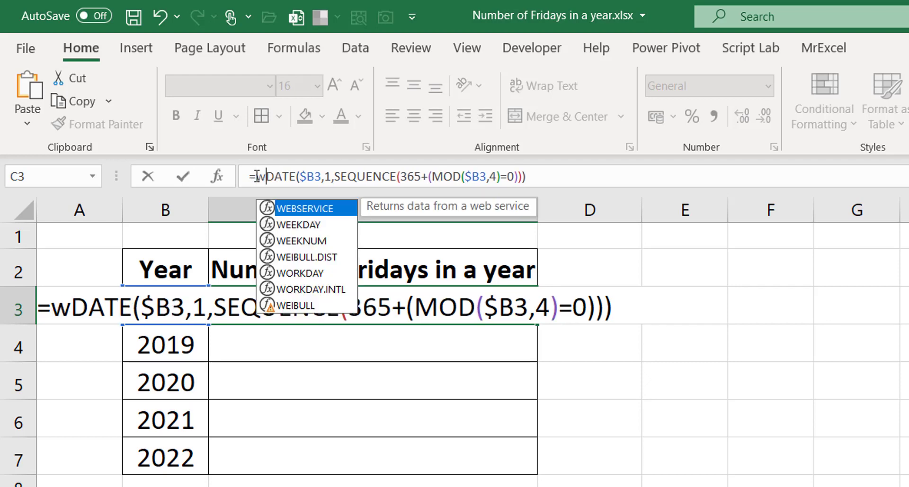
key(Tab)
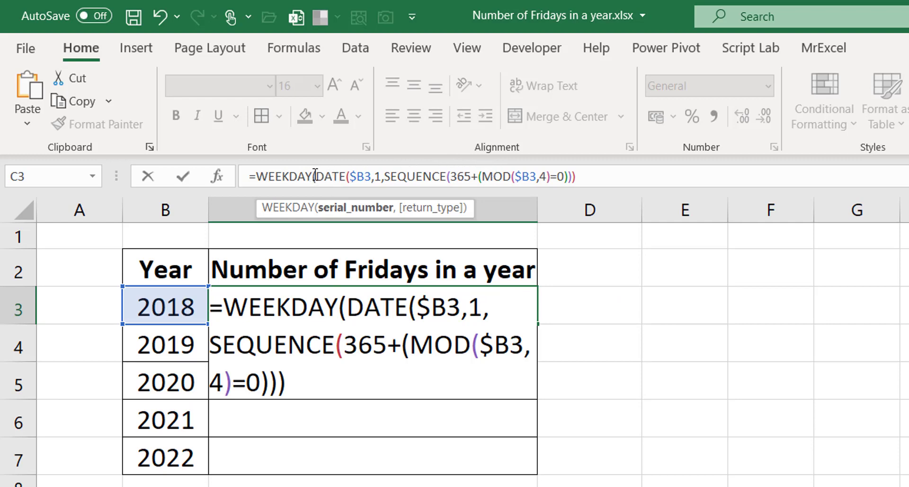
Step: Try to evaluate the DATE expression inside WEEKDAY in place, and retype the formula's last two closing parentheses
drag(316, 176, 573, 196)
key(F9)
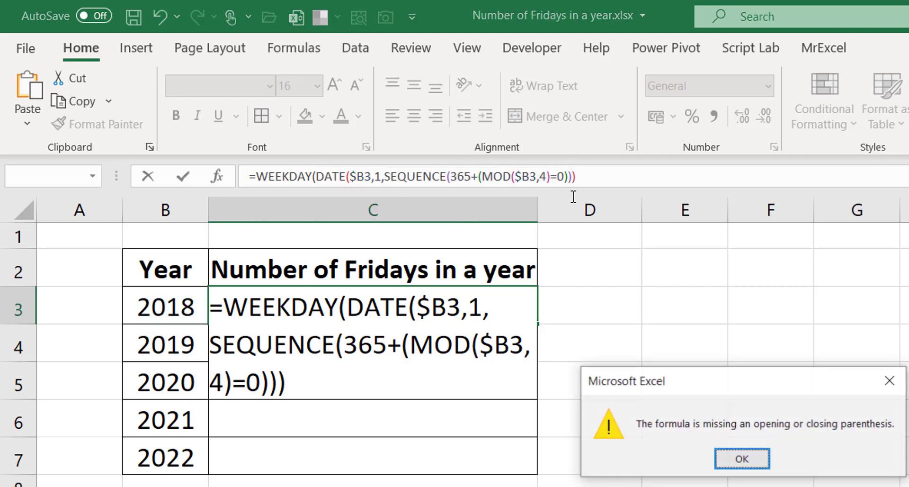
key(Return)
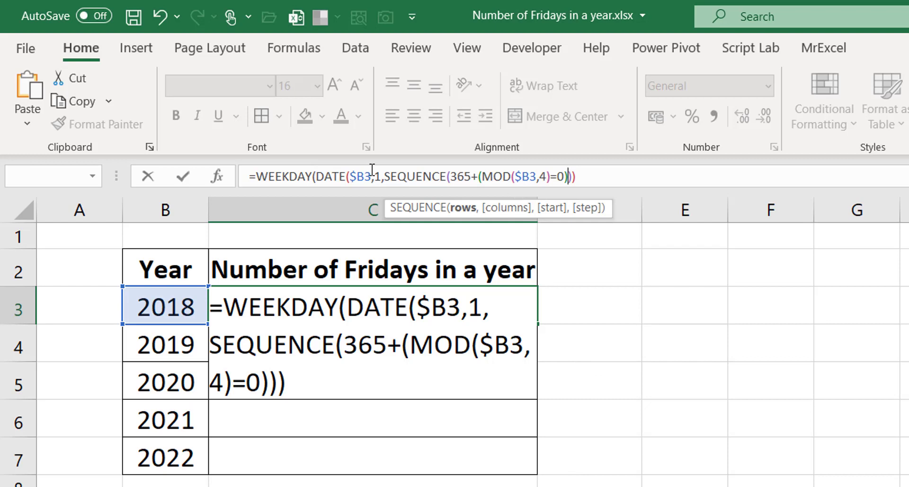
drag(315, 176, 586, 188)
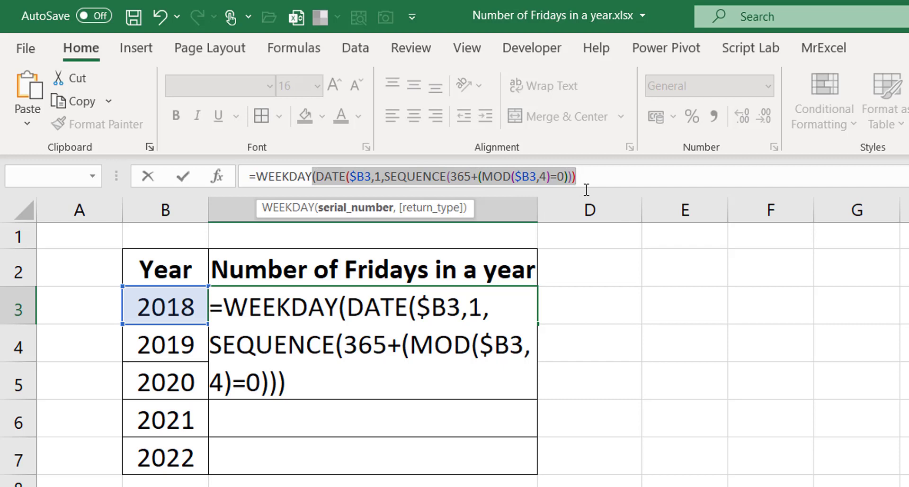
key(F9)
key(Return)
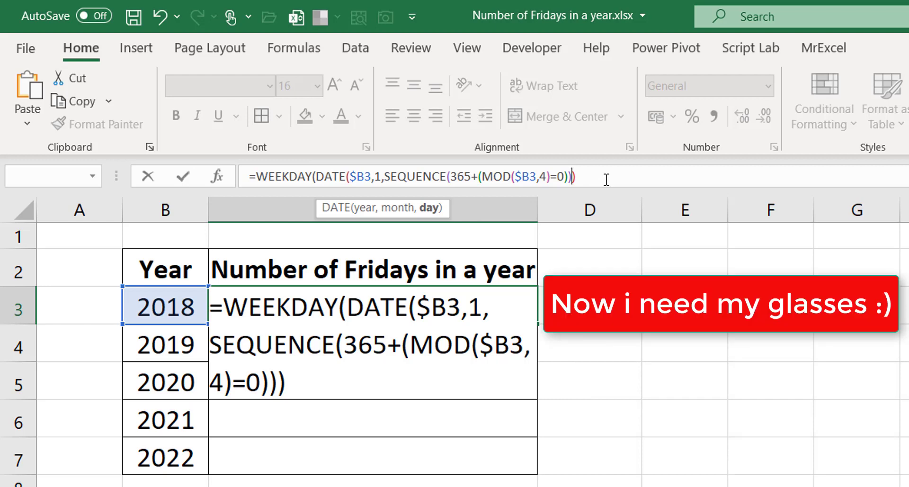
key(BackSpace)
key(BackSpace)
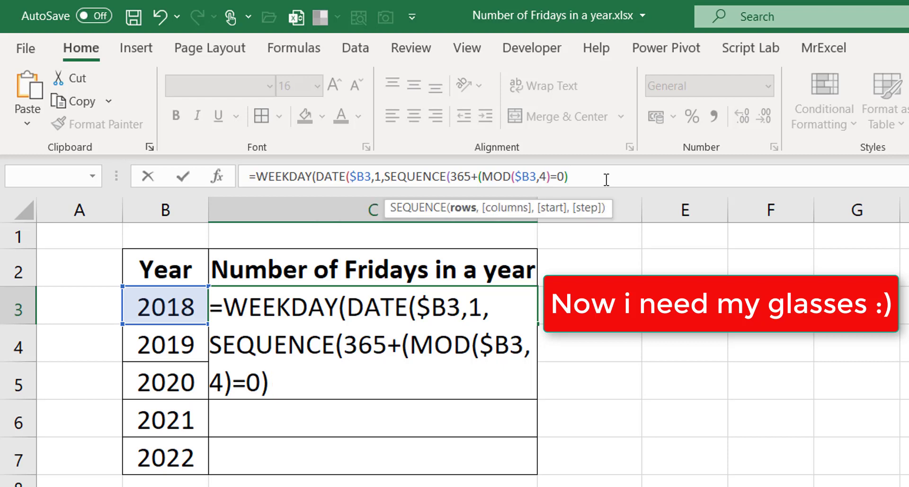
text()))
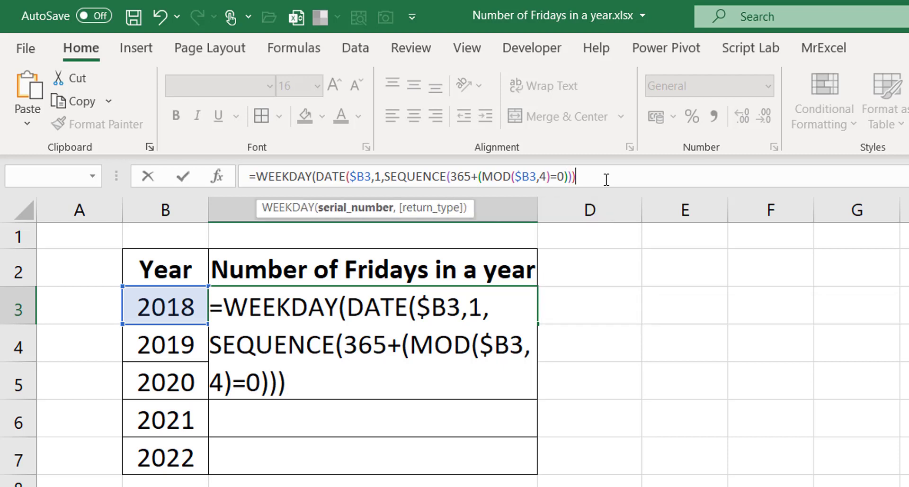
Step: Preview the array of serial numbers that the complete DATE expression returns and restore the formula
drag(606, 179, 321, 181)
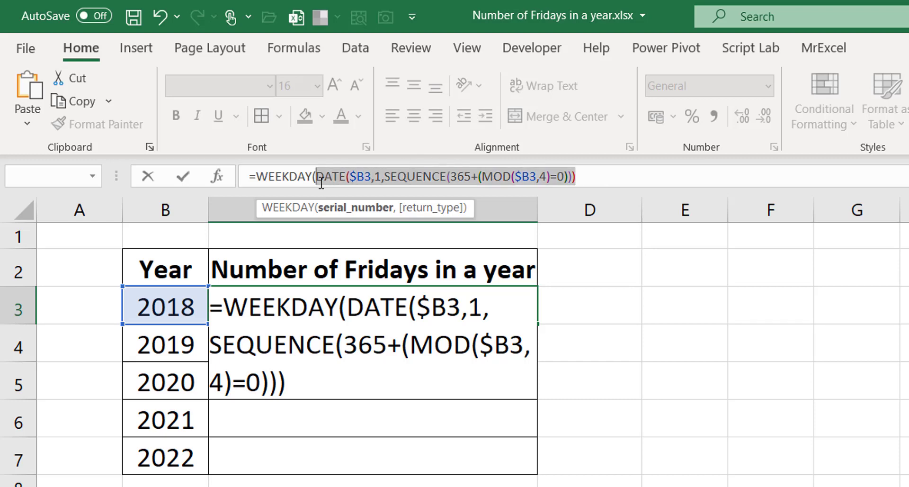
key(F9)
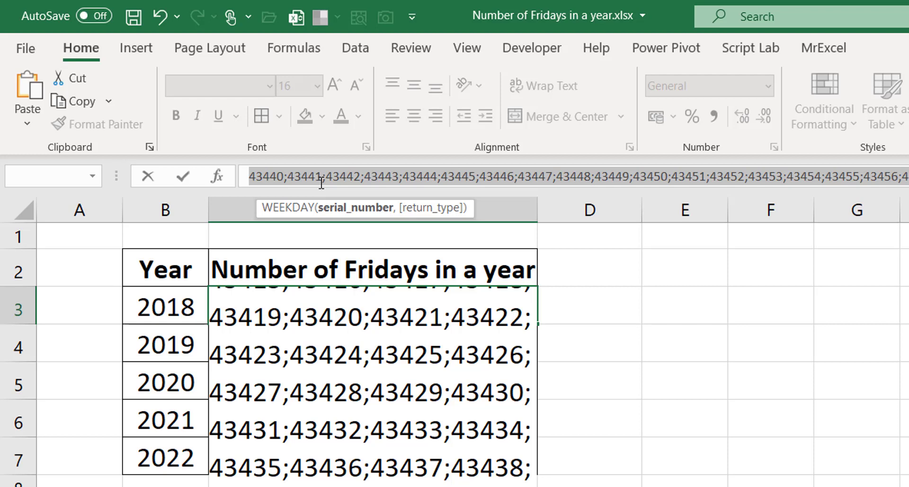
key(ctrl+z)
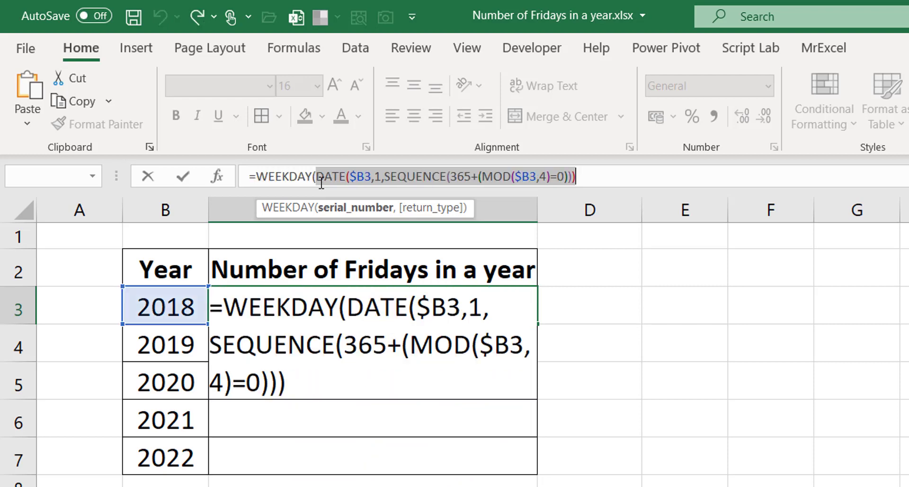
Step: Close WEEKDAY and compare it with 6 by appending )=6, then preview the evaluated formula and restore it
click(618, 179)
text()=6)
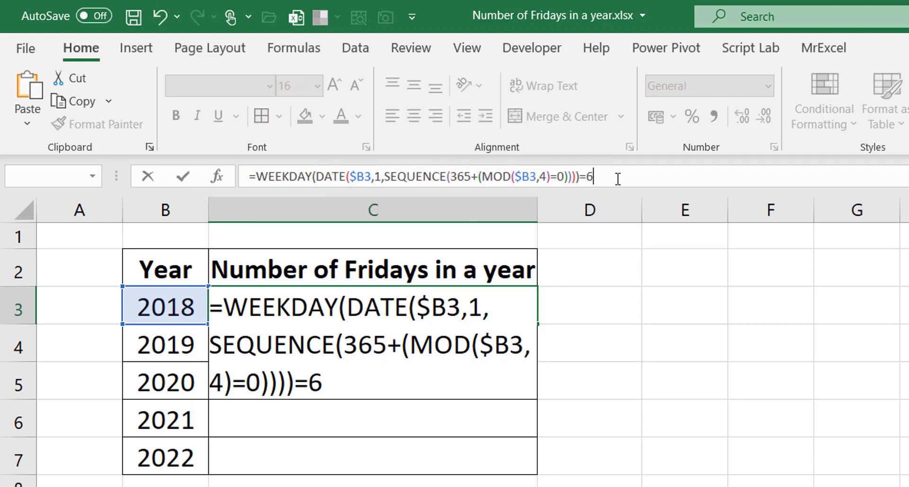
key(shift+Home)
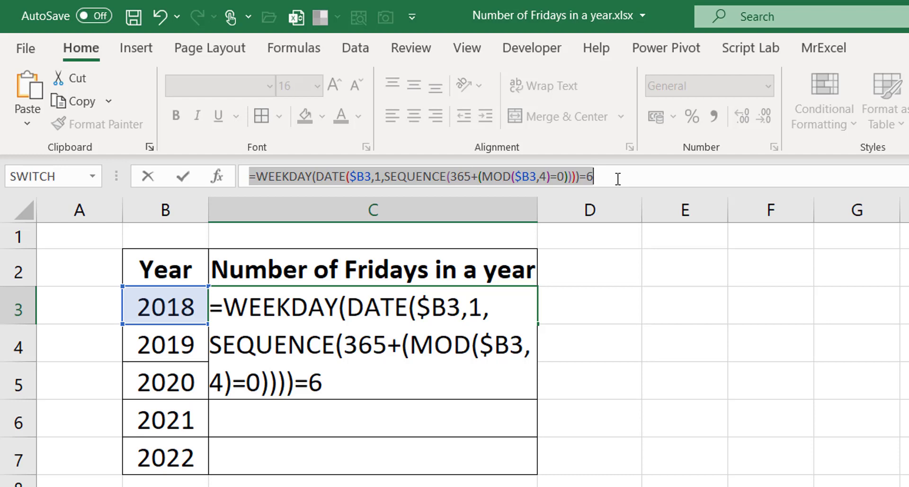
key(F9)
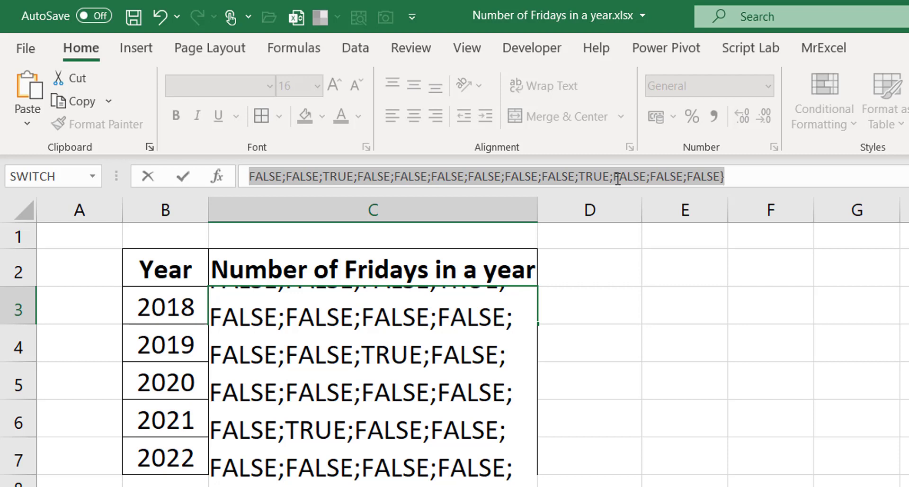
key(ctrl+z)
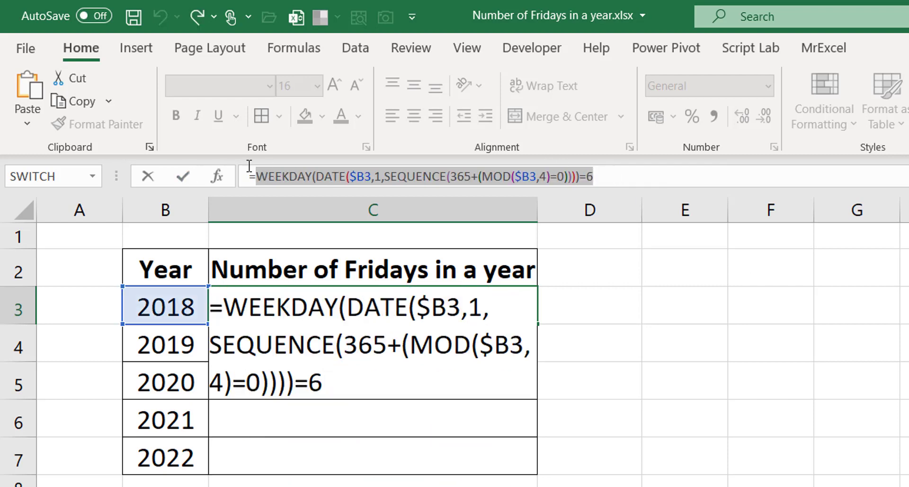
Step: Wrap the WEEKDAY comparison in 1*( ) to convert it to numbers, previewing the evaluated array and restoring the formula
click(260, 183)
text(1*()
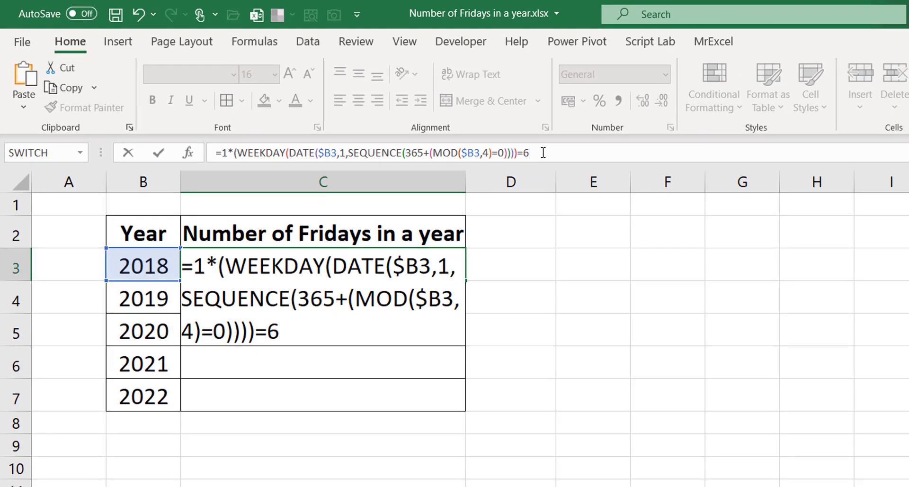
click(629, 176)
text())
key(shift+Home)
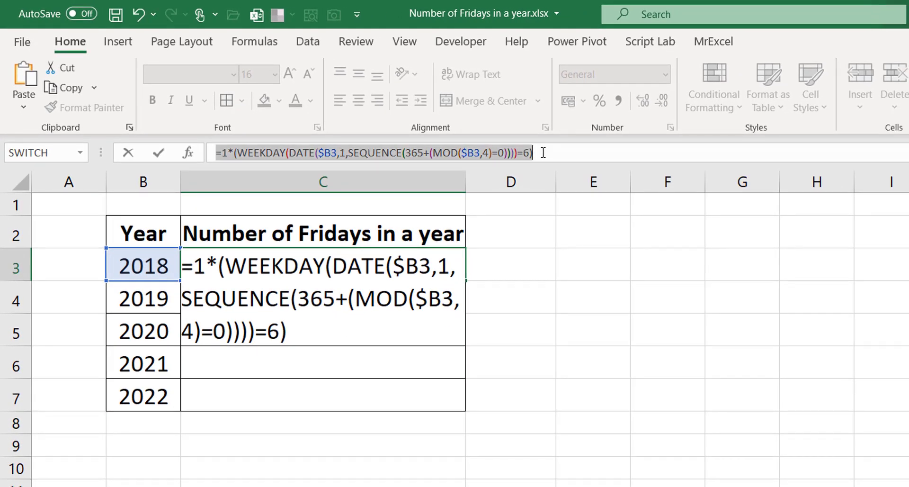
key(F9)
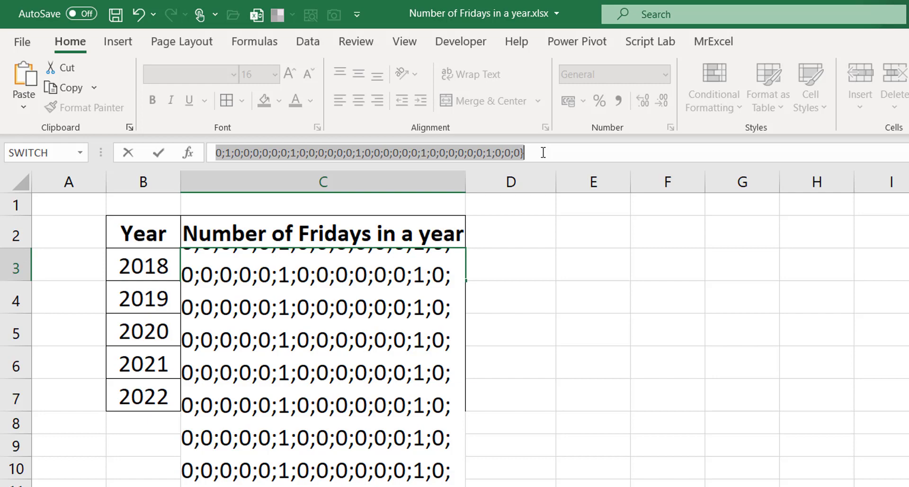
key(ctrl+z)
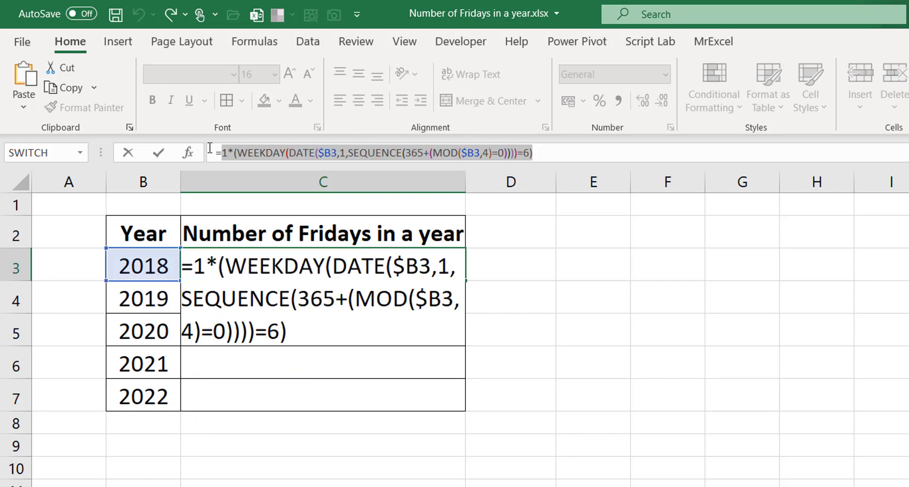
Step: Wrap the whole formula in SUM, enter it in C3 and fill it down through row 7
click(225, 155)
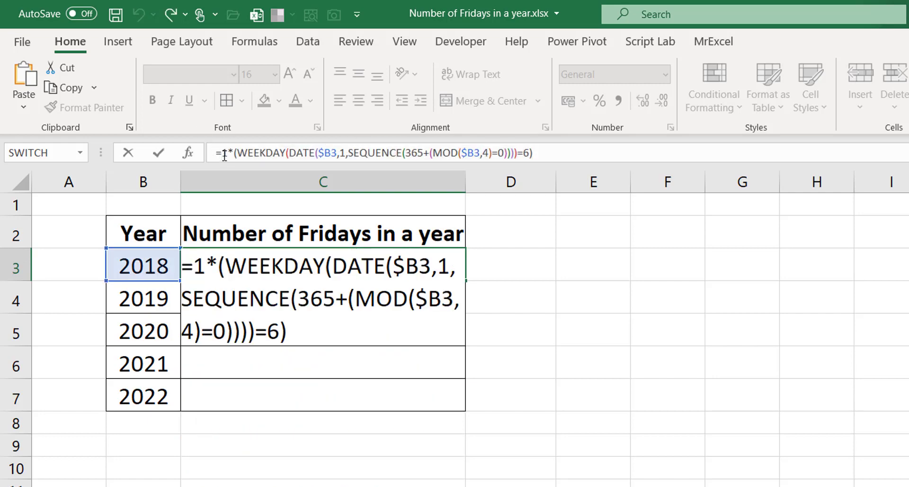
text(sum)
key(Tab)
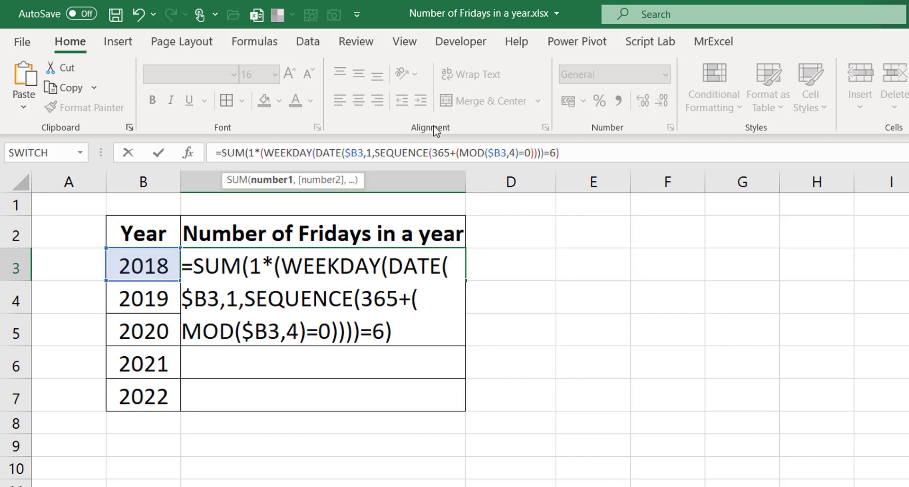
text())
key(ctrl+Return)
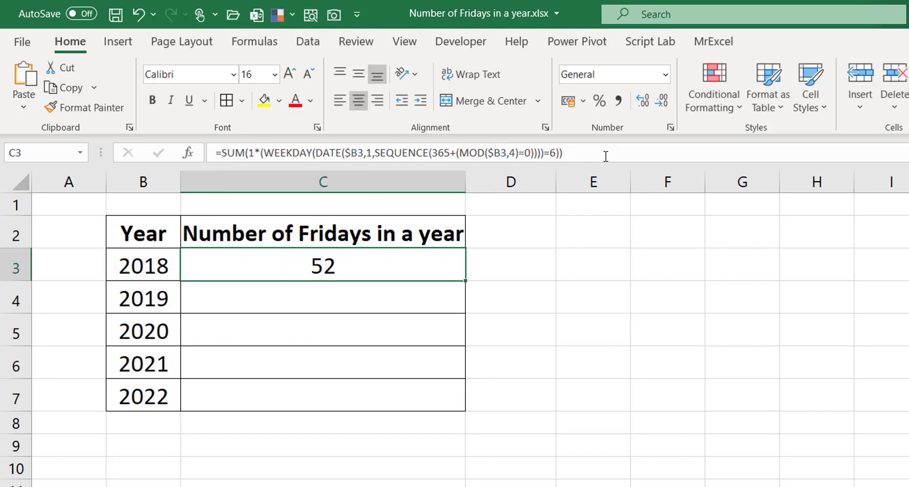
double_click(466, 281)
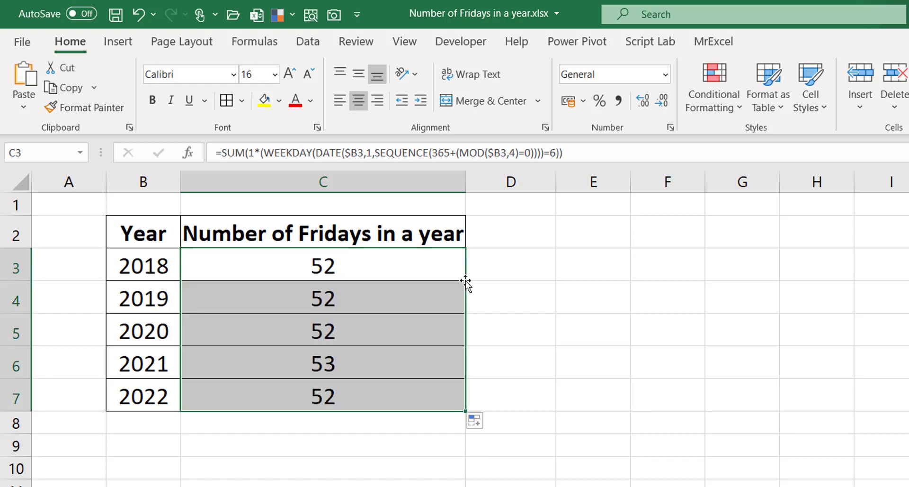
click(387, 294)
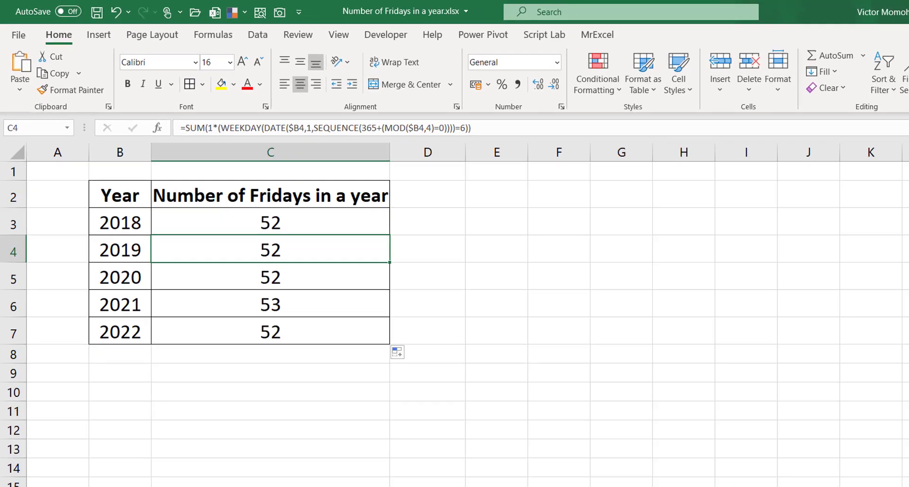
Step: Switch to the sheet "Number of Fridays in a Year _v2" and start C3's formula with =NETWORKDAYS.INTL(
click(245, 466)
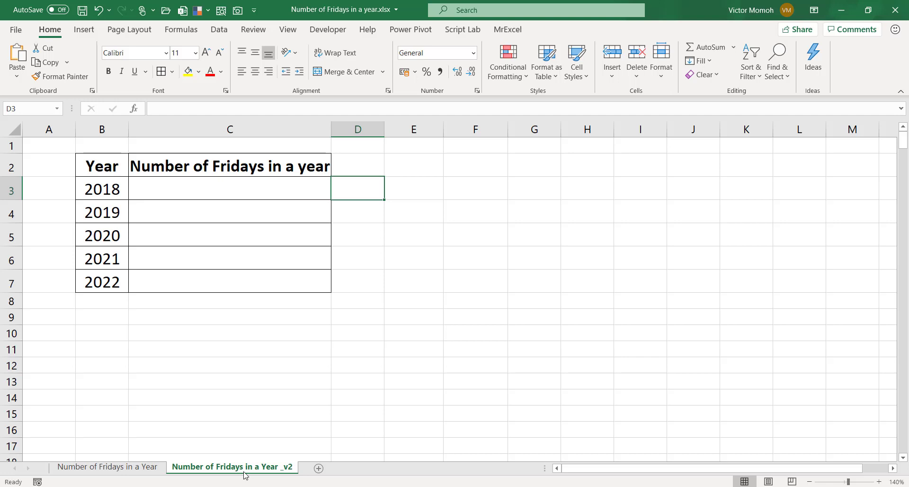
click(233, 198)
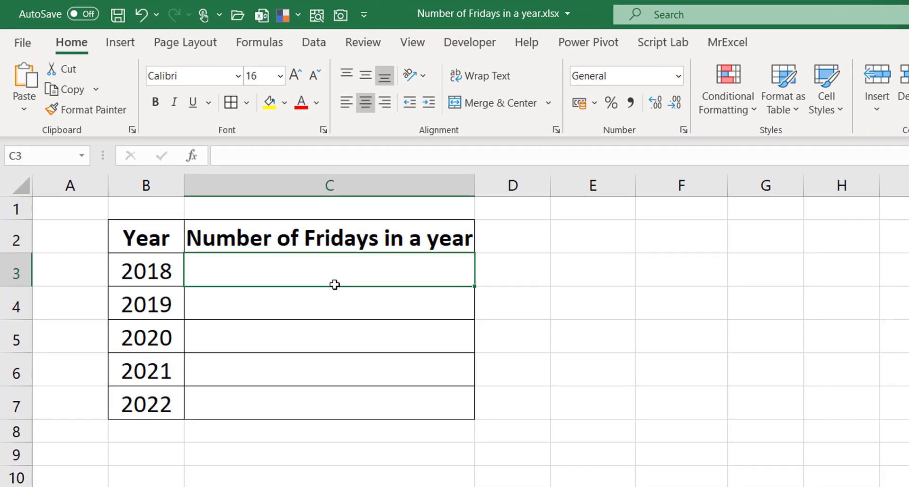
text(=)
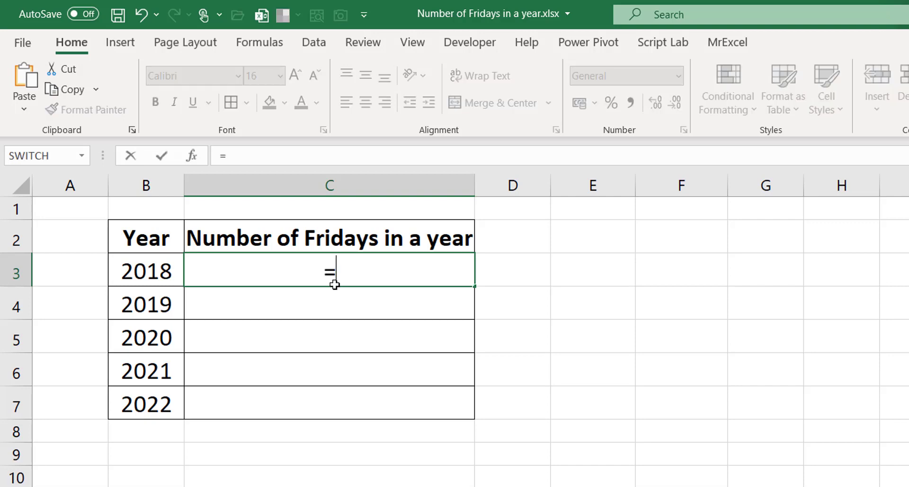
text(networkd)
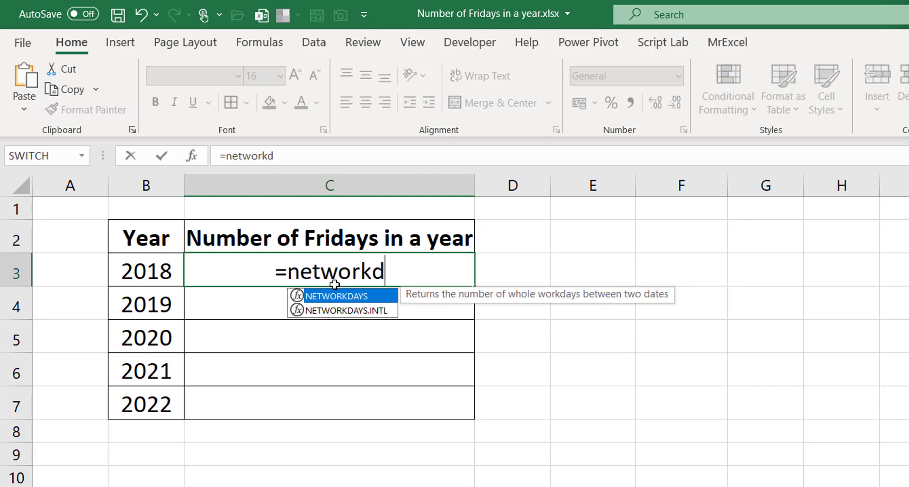
key(Tab)
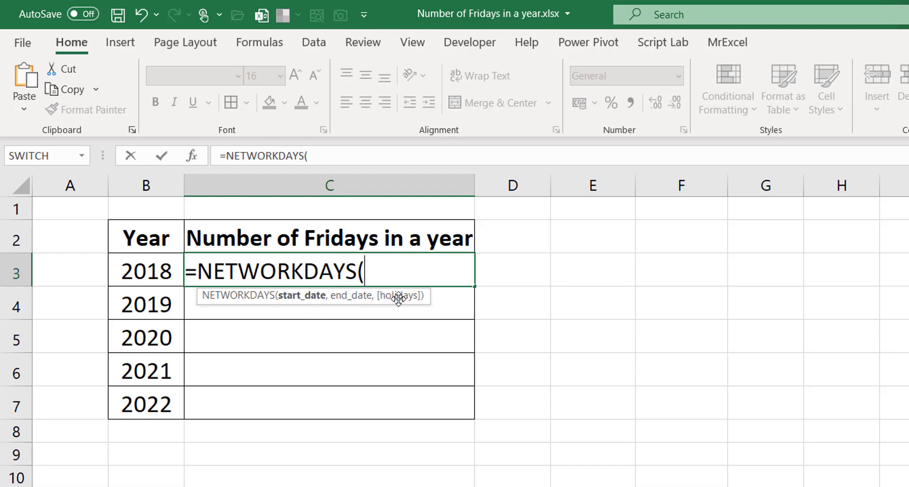
key(BackSpace)
key(Down)
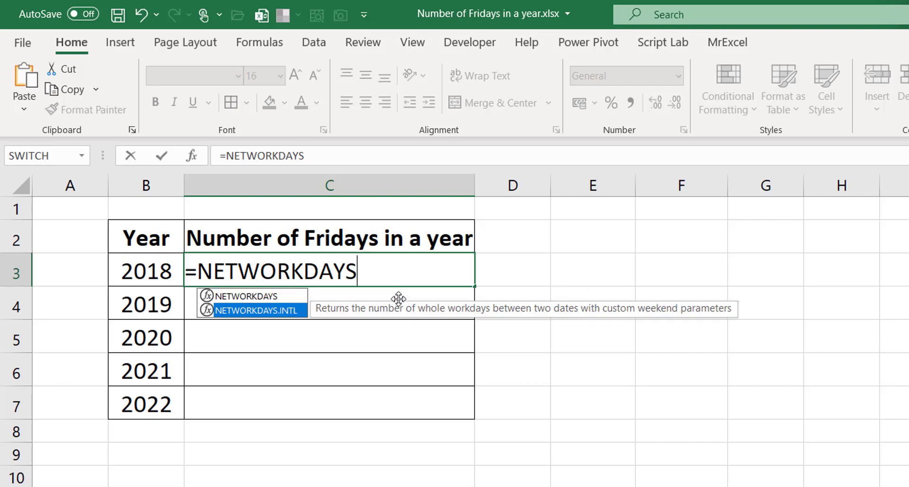
key(Tab)
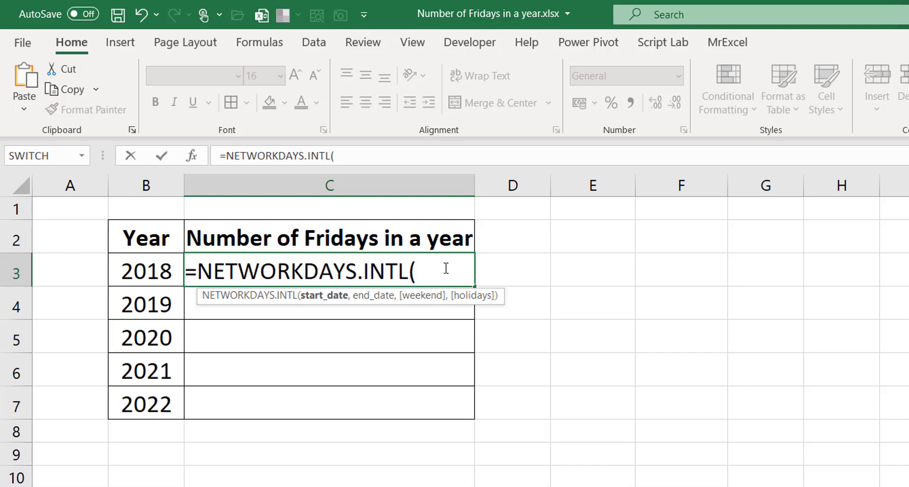
Step: Enter DATE($B3,1,1) as the start date of NETWORKDAYS.INTL, keeping only the column reference absolute
text(date)
key(Tab)
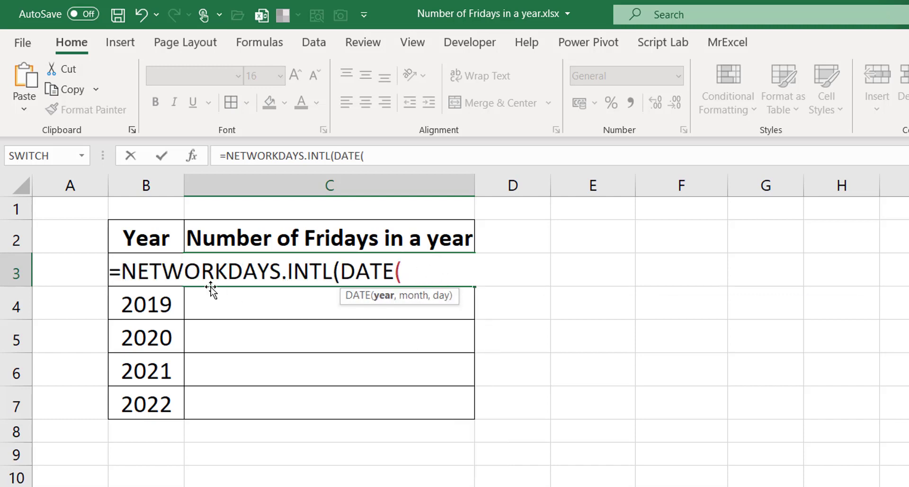
click(151, 297)
key(Up)
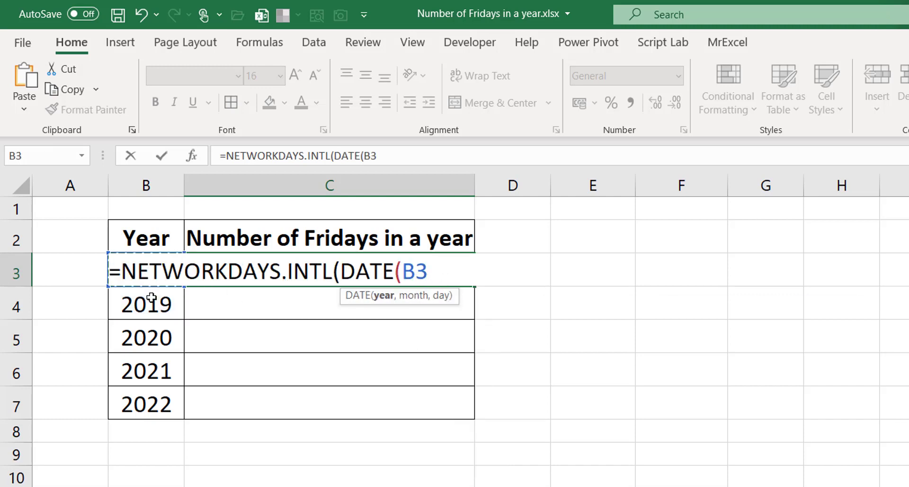
key(F4)
key(F4)
key(F4)
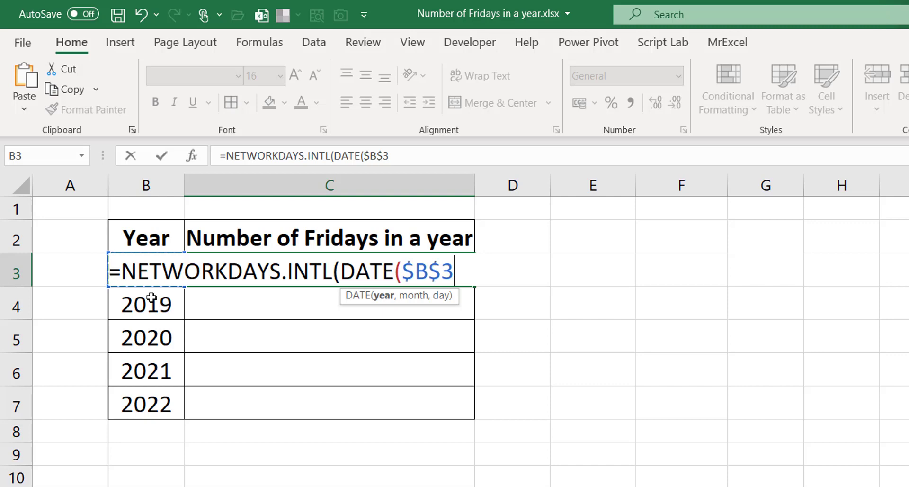
text(,1,1))
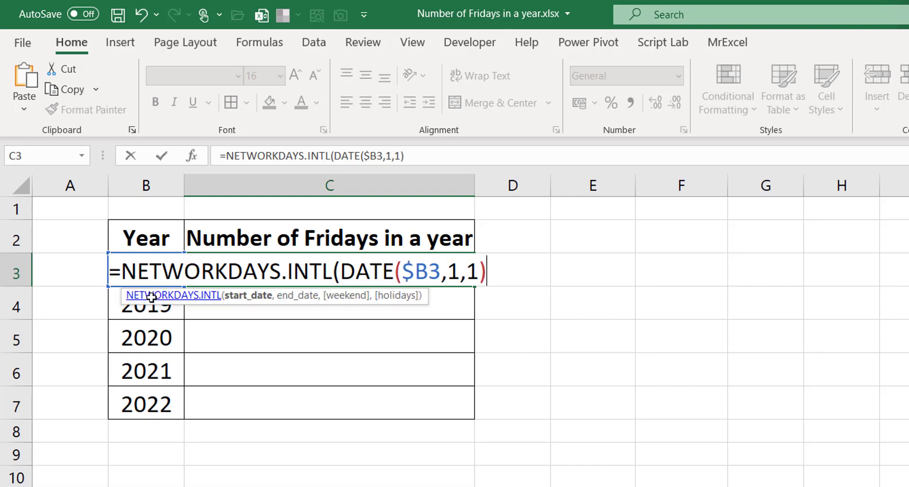
Step: Add DATE($B3,12,31) as the end date of NETWORKDAYS.INTL, keeping only the column reference absolute
text(,date)
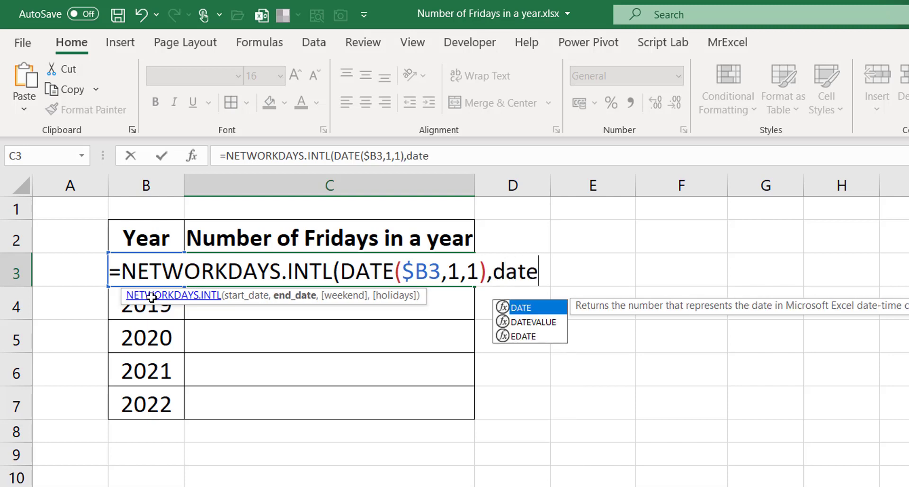
key(Tab)
click(151, 298)
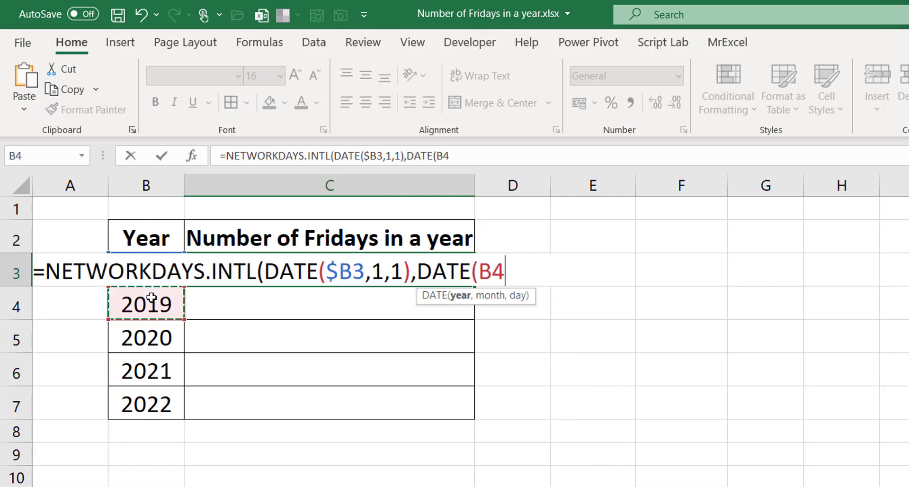
key(Up)
key(F4)
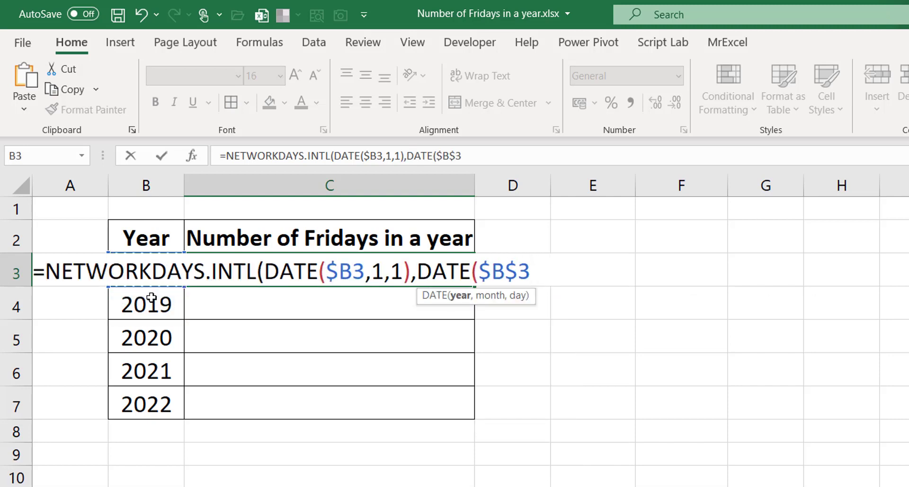
key(F4)
key(F4)
text(,12,31))
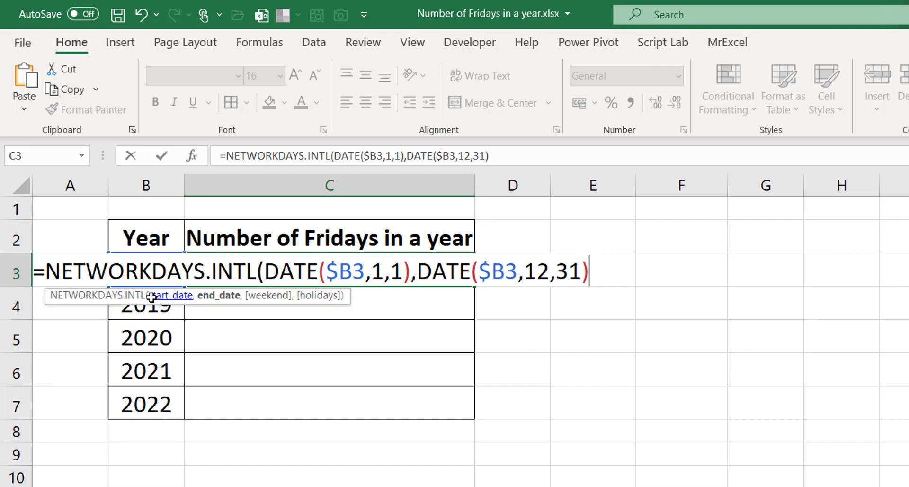
Step: Supply the custom string "1111011" as the weekend argument so that only Fridays count as workdays
text(,)
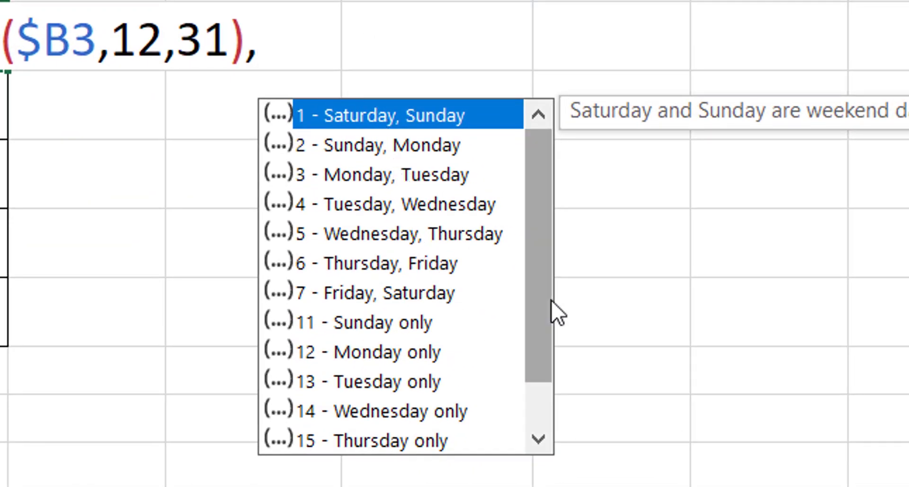
drag(548, 312, 531, 256)
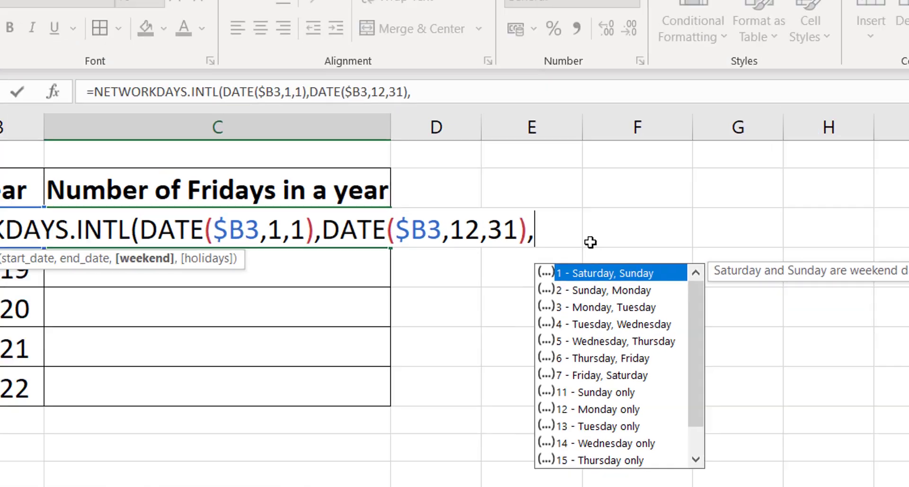
text("1)
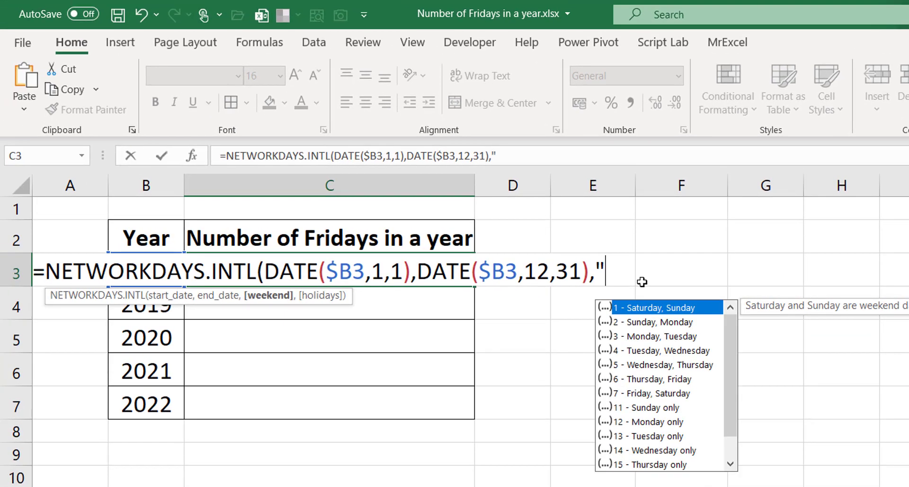
text(11)
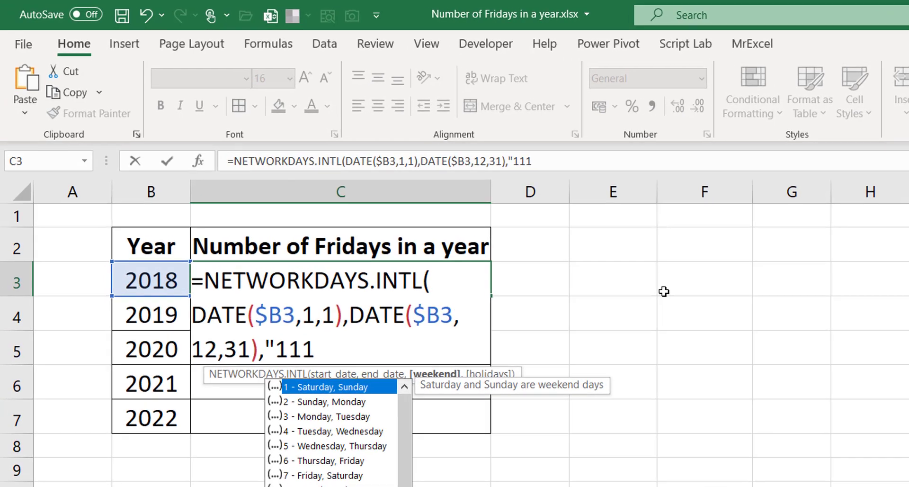
text(1)
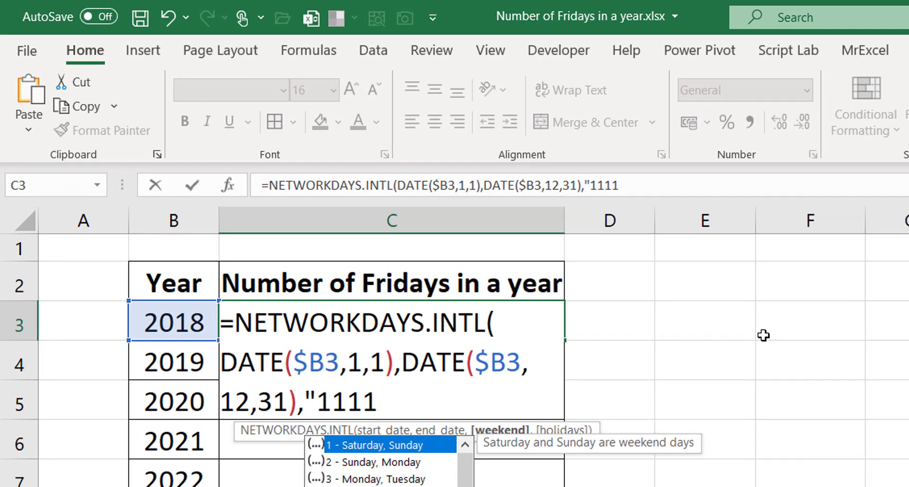
text(011)
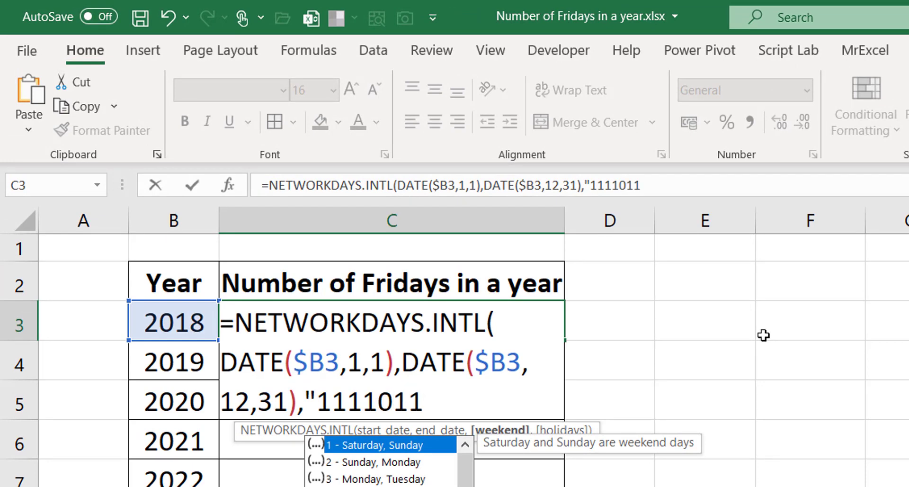
text(")
Step: Close the NETWORKDAYS.INTL formula, enter it in C3 and fill it down through row 7
text())
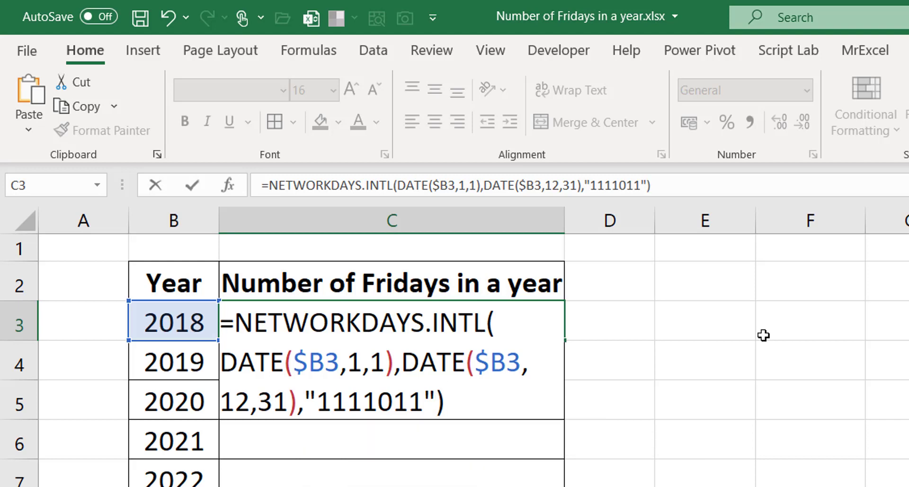
key(ctrl+Return)
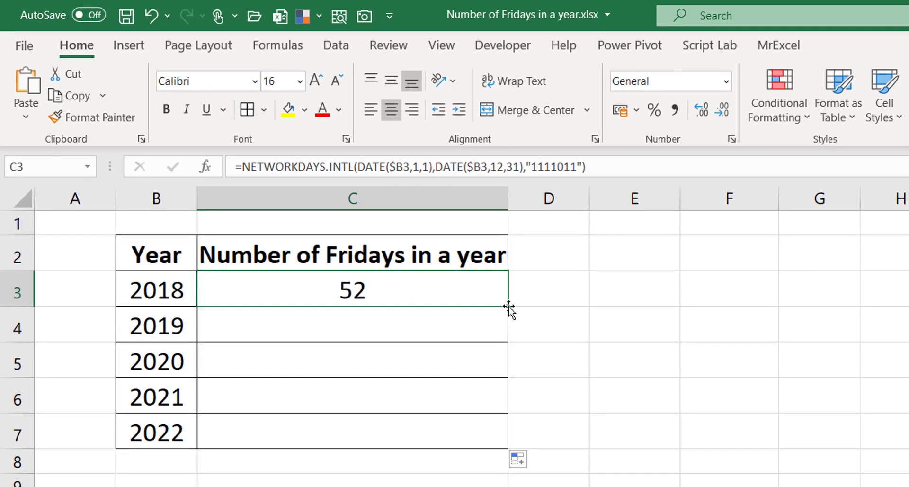
double_click(509, 307)
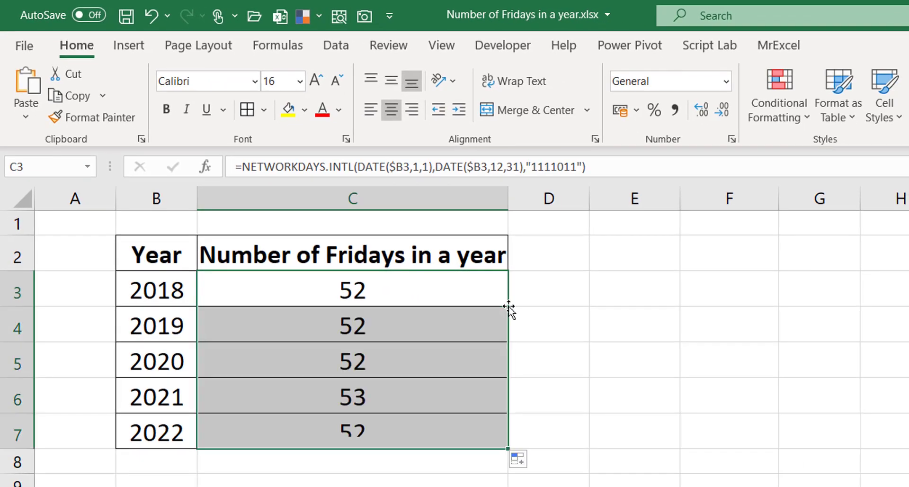